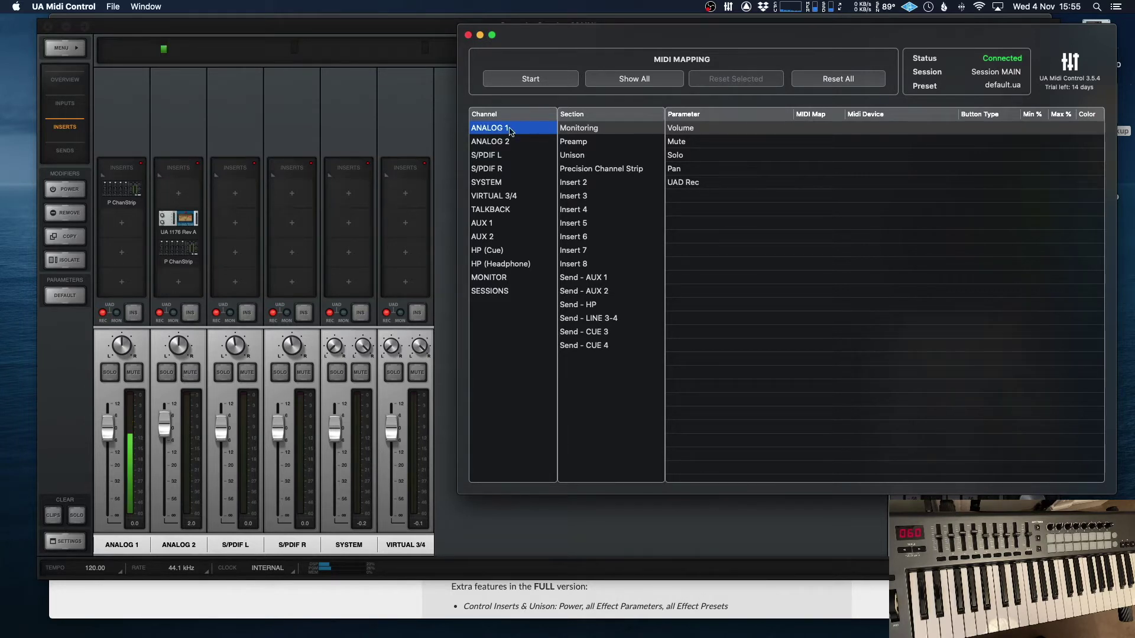
Select the Mute row in ANALOG 1's Monitoring parameter list
left_click(590, 130)
left_click(691, 142)
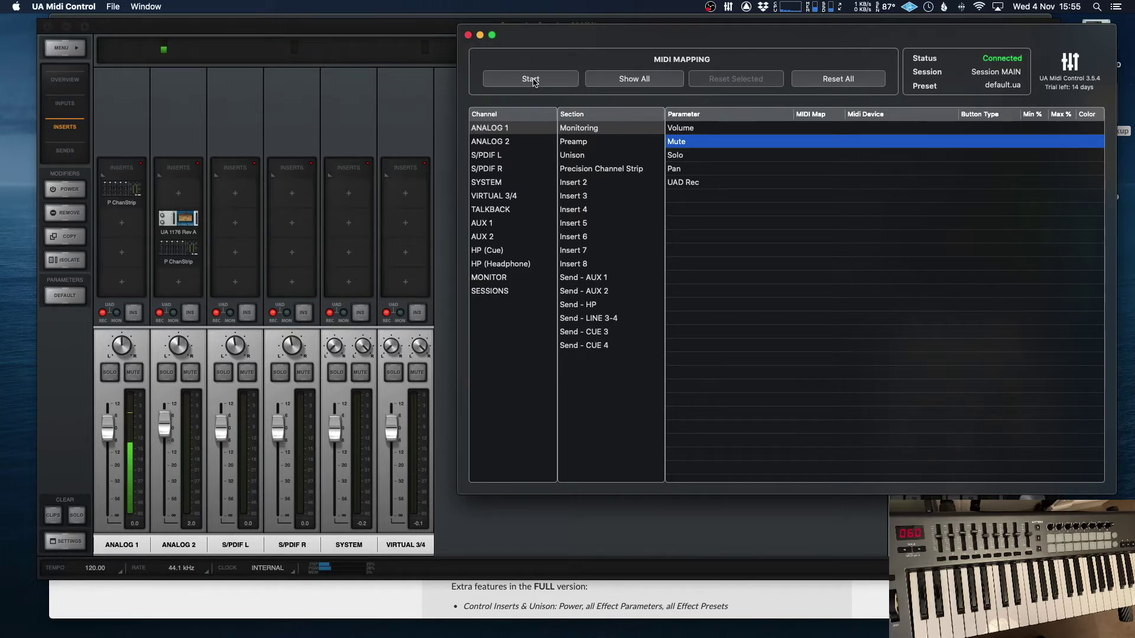
MIDI-learn Launchkey controls for the Mute of ANALOG 2, S/PDIF L and S/PDIF R
left_click(531, 79)
left_click(588, 129)
left_click(697, 142)
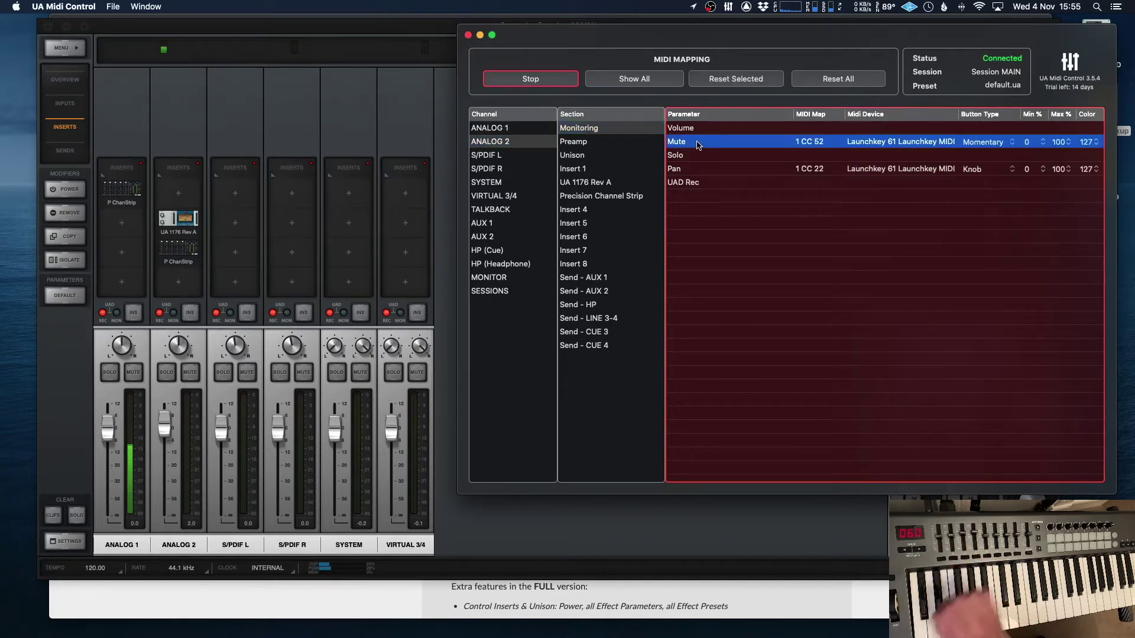
left_click(511, 154)
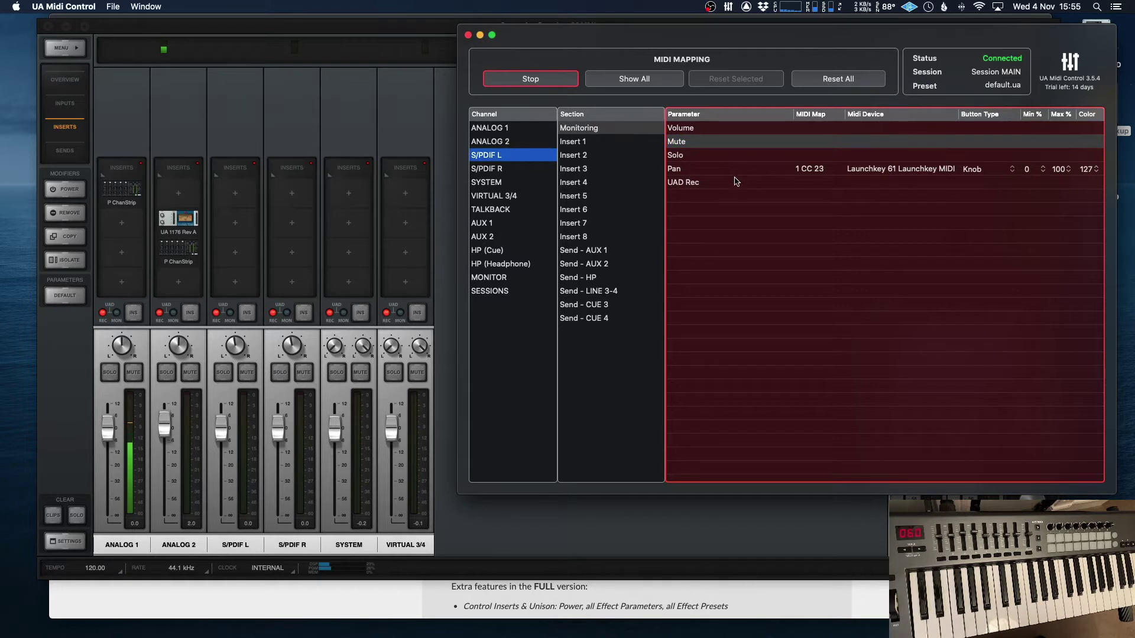
left_click(693, 144)
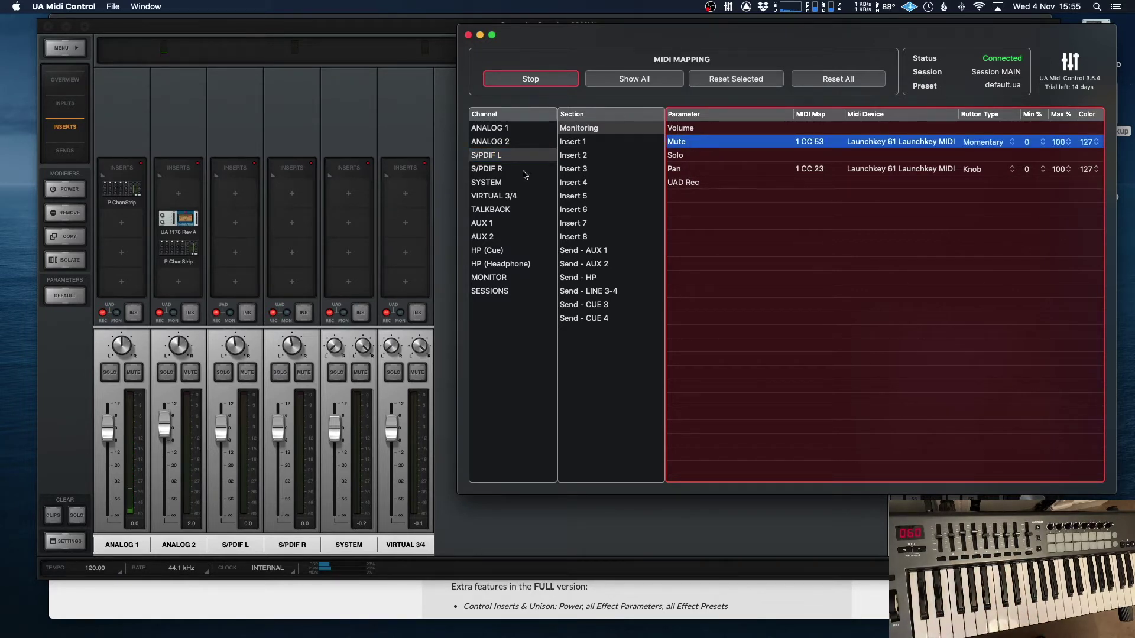
left_click(523, 170)
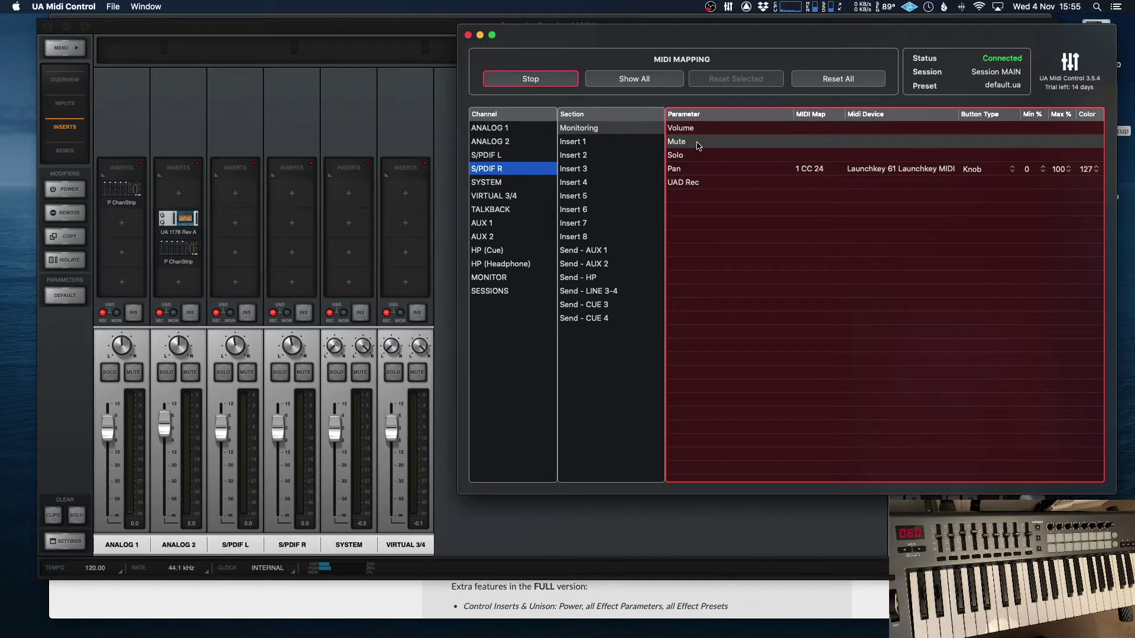
left_click(695, 144)
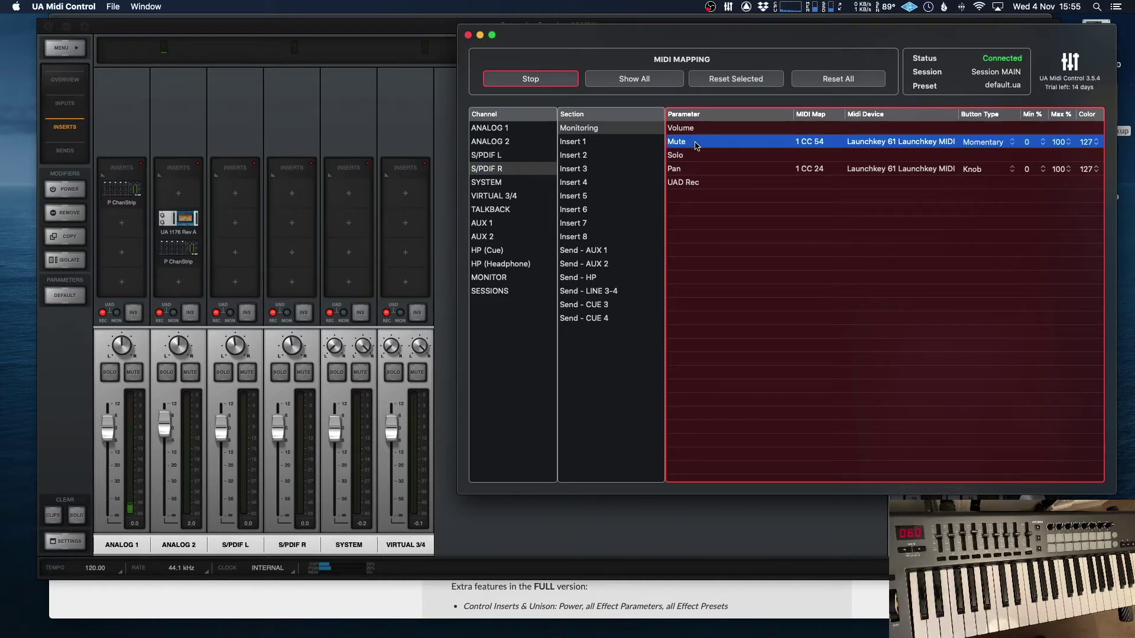
left_click(510, 79)
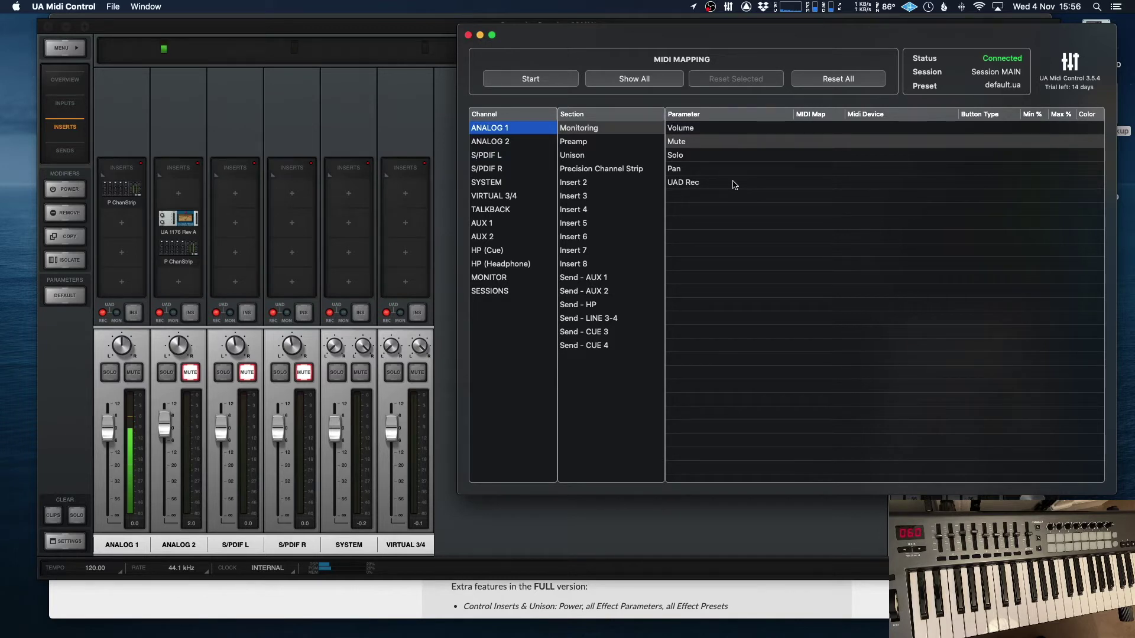
left_click(585, 143)
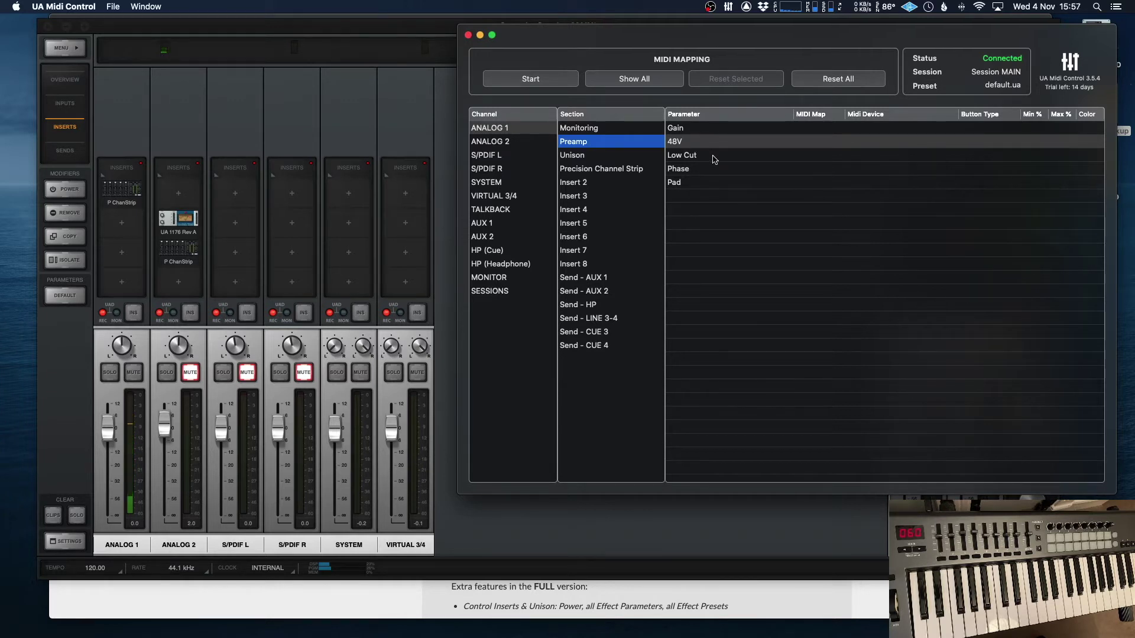
left_click(608, 129)
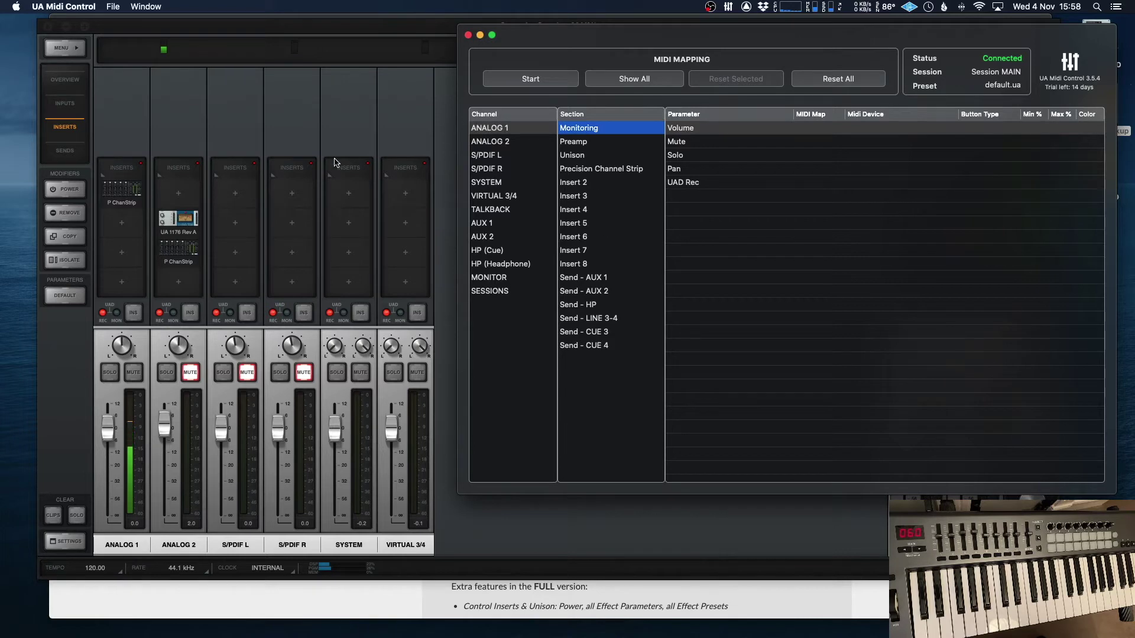
Show Console's sends, then select ANALOG 1's Send - HP Gain row, mapped to 1 CC 41
left_click(65, 150)
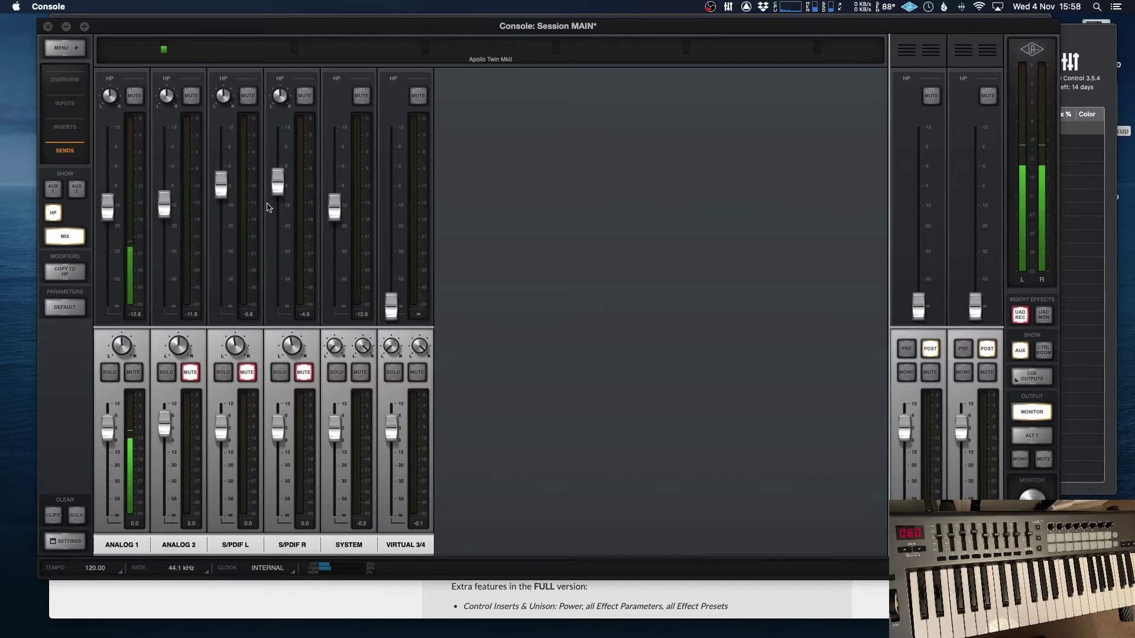
key("super+Tab")
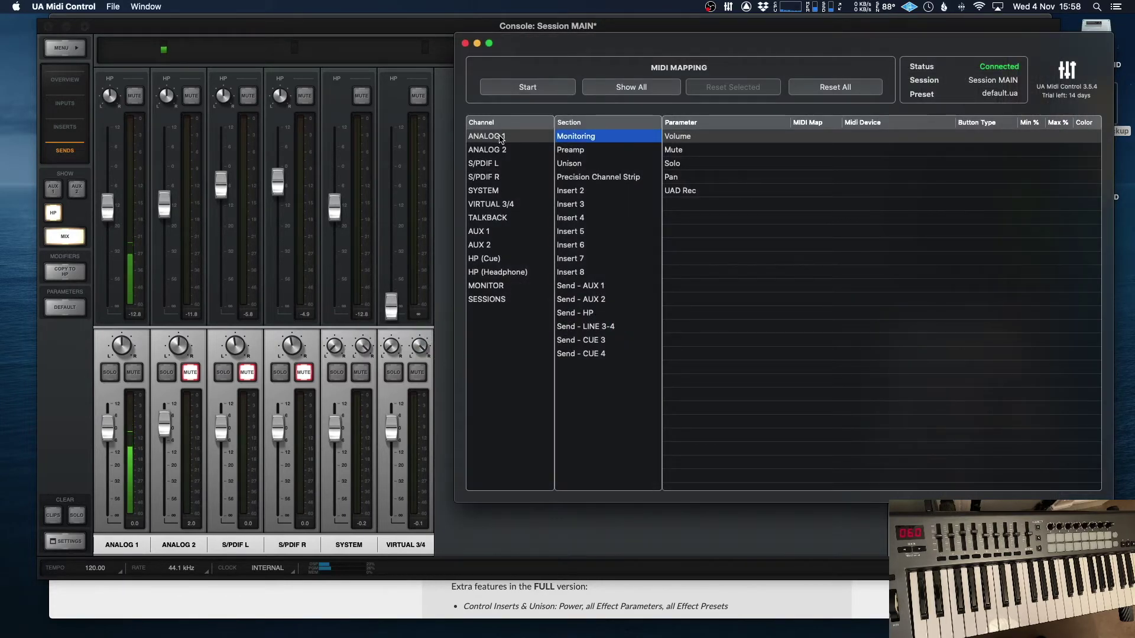
left_click(499, 137)
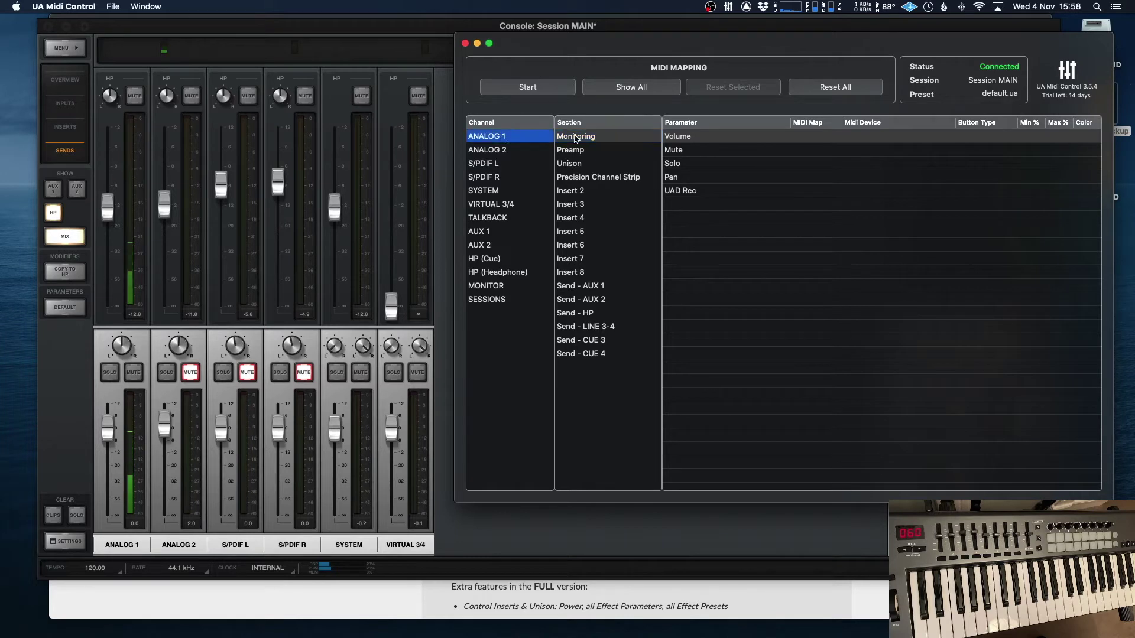
left_click(602, 315)
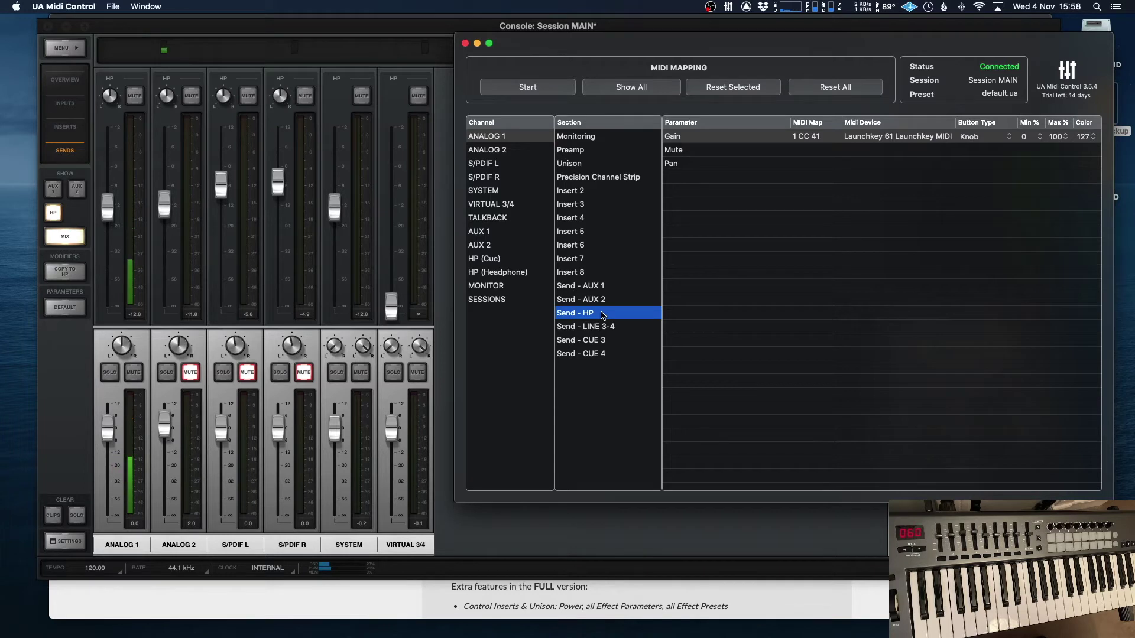
left_click(702, 138)
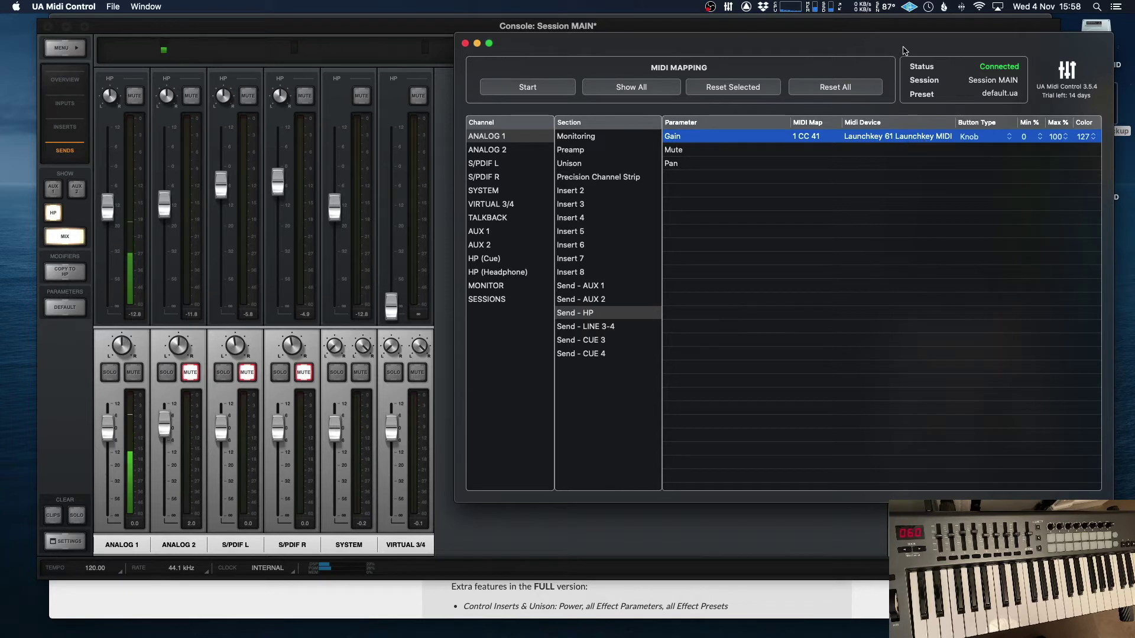
left_click_drag(908, 46, 910, 47)
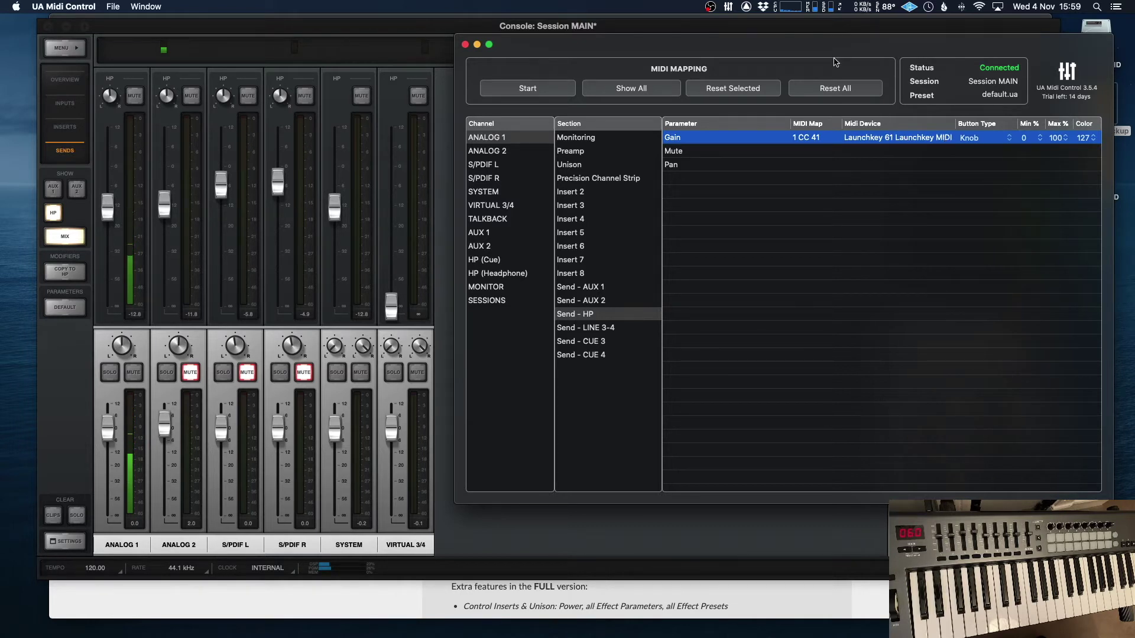
Reset and relearn the Send - HP Gain to Launchkey knob 1 CC 41, keeping type Knob
left_click(733, 90)
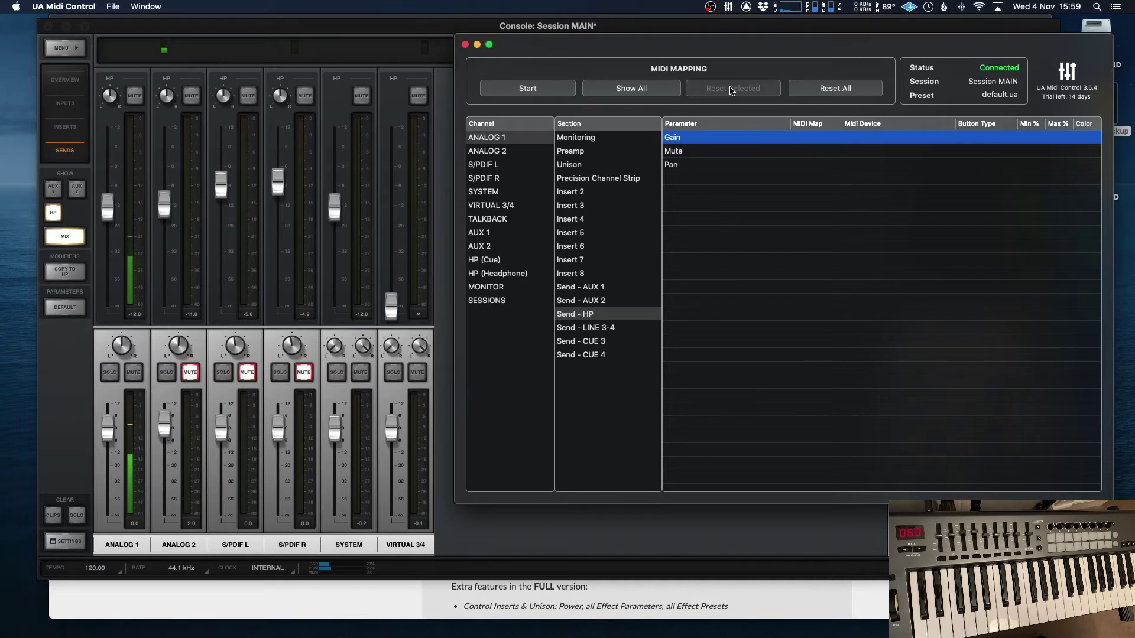
left_click(528, 89)
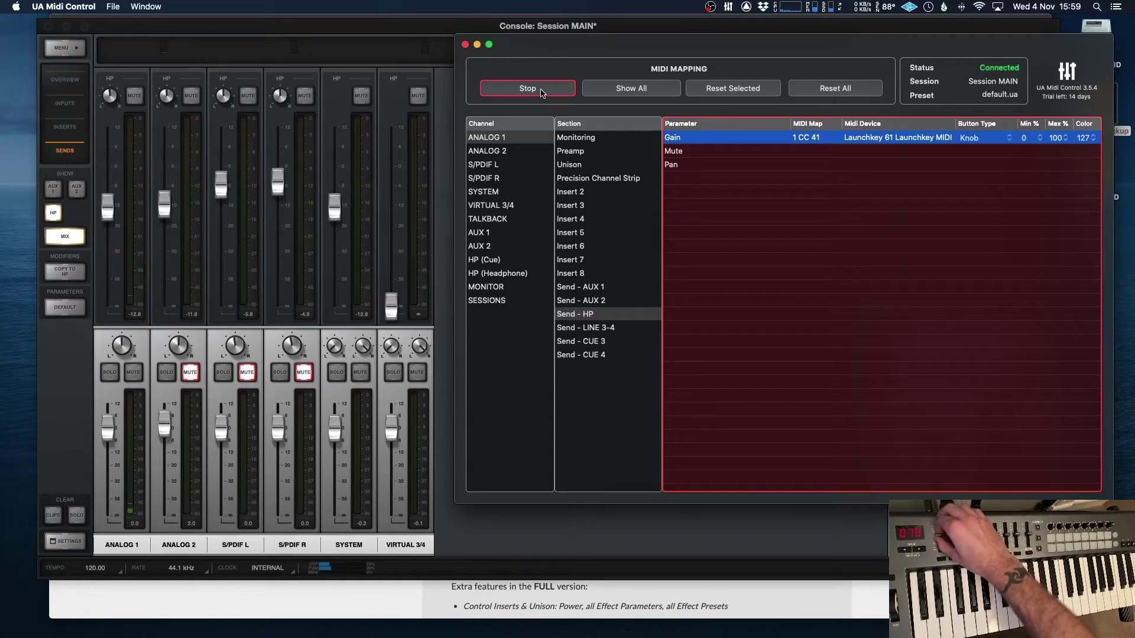
left_click(541, 93)
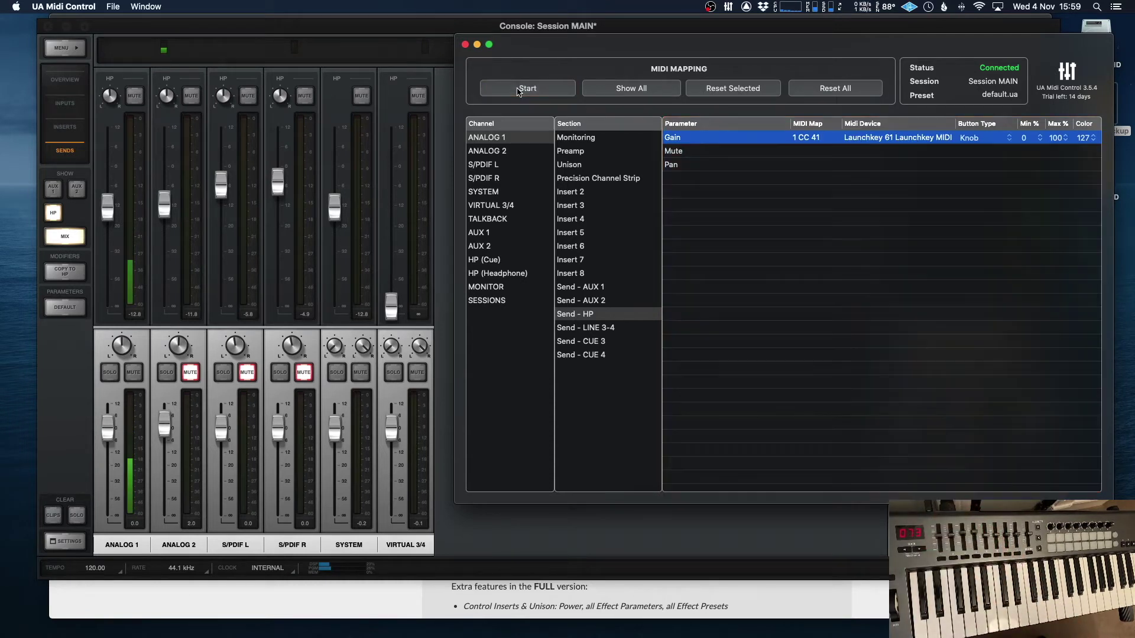
left_click(1008, 139)
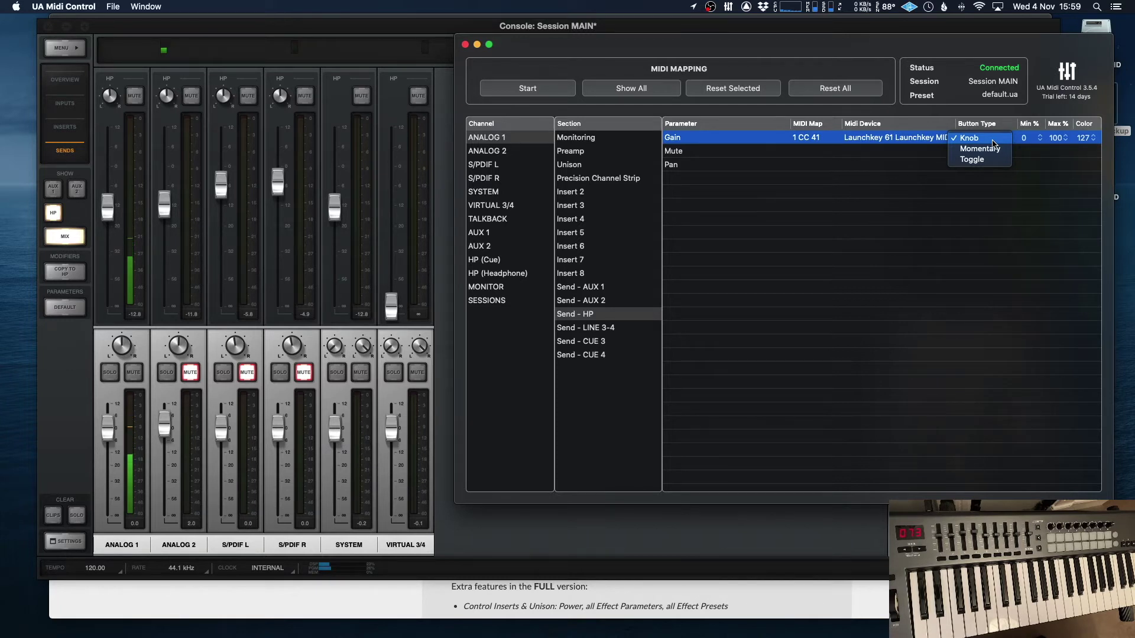
key("Escape")
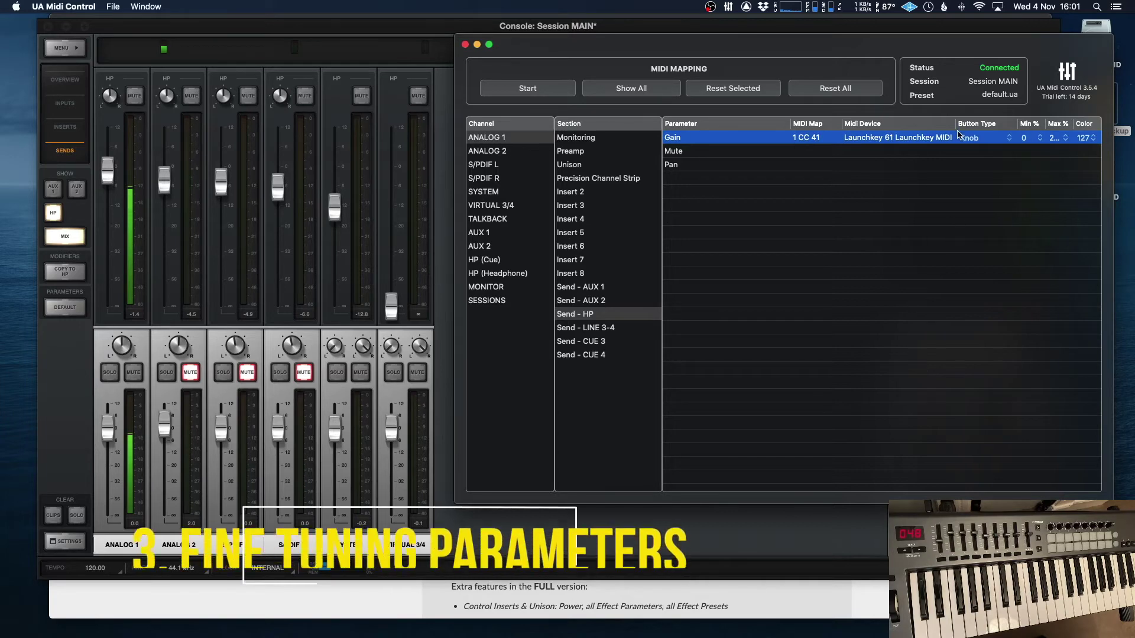
Set the Send - HP Gain's Max % to 100, then show Console's Inserts page
left_click_drag(960, 47, 887, 40)
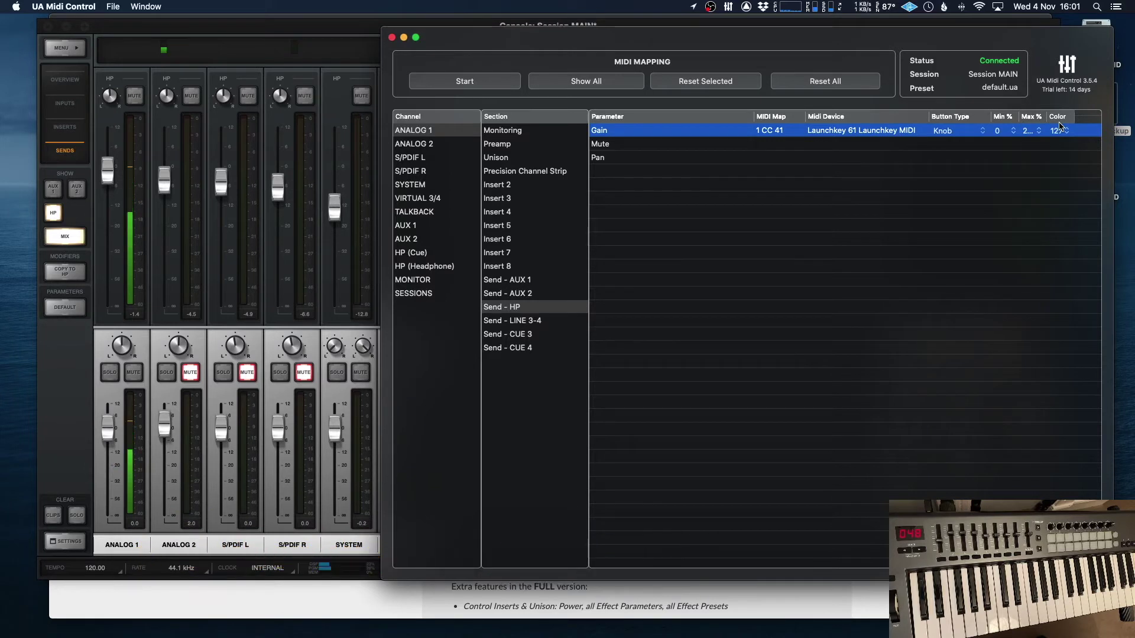
left_click(1033, 131)
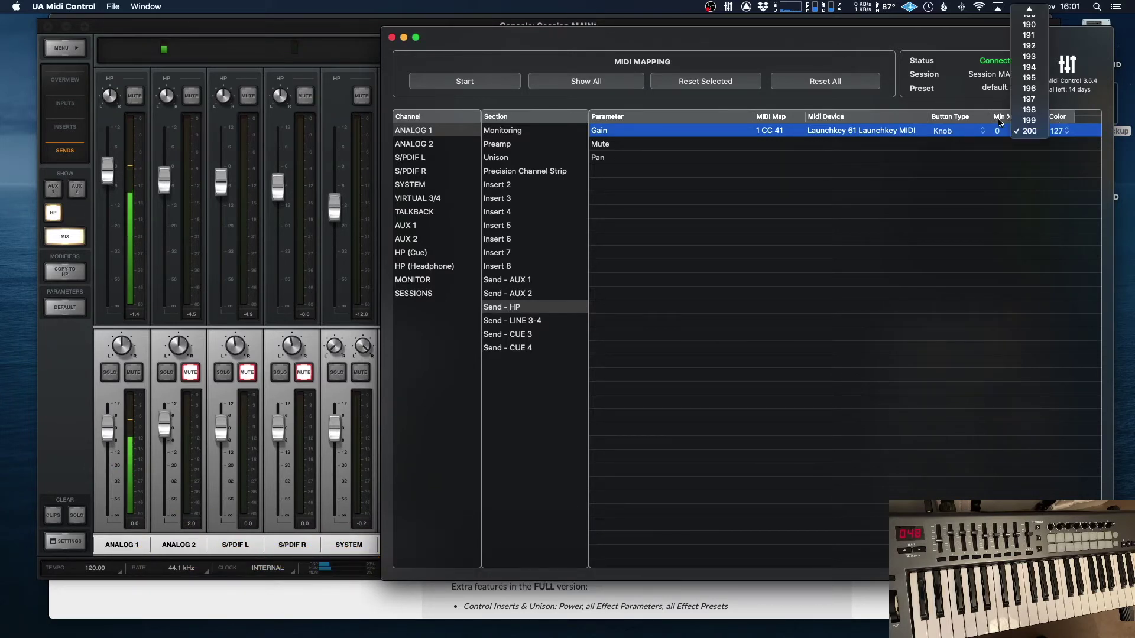
scroll(1033, 132, "up", 10)
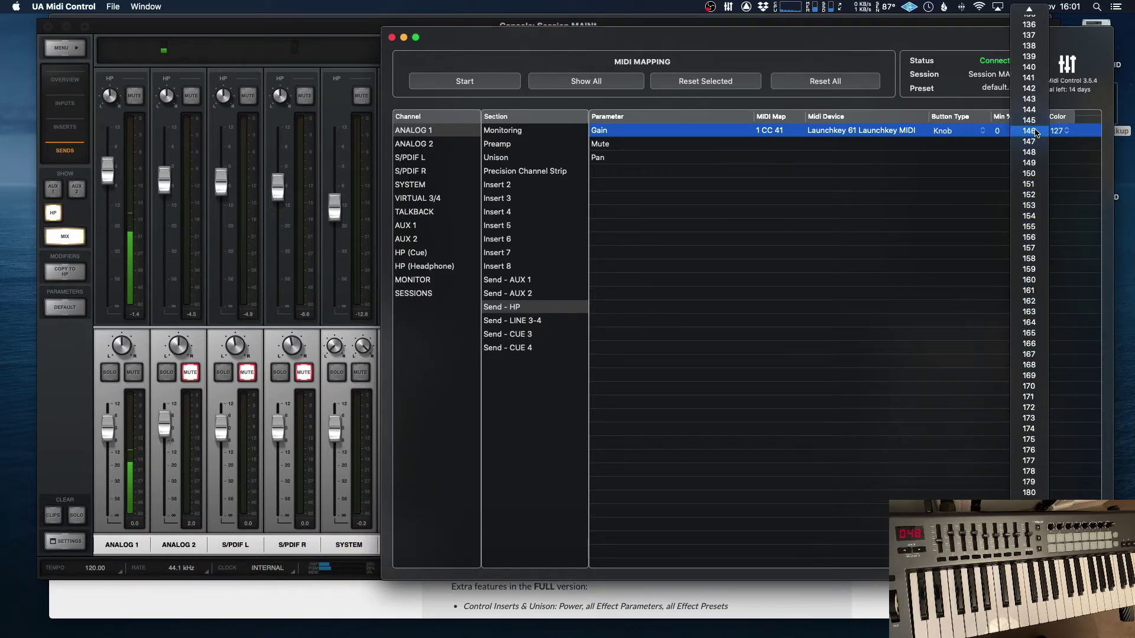
scroll(1035, 131, "up", 15)
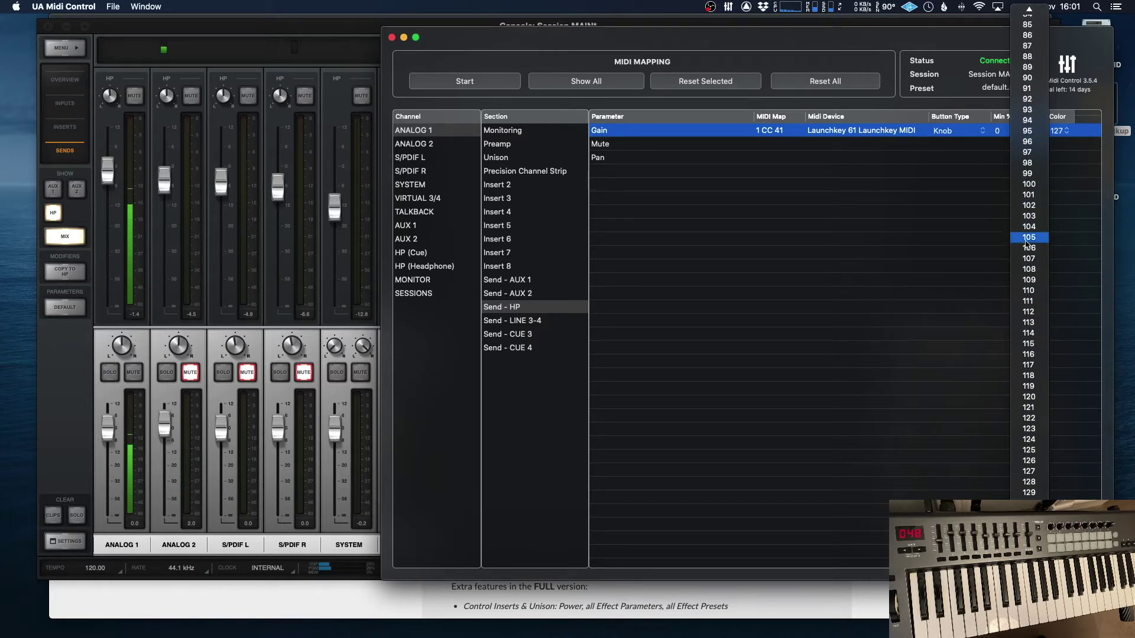
left_click(1035, 179)
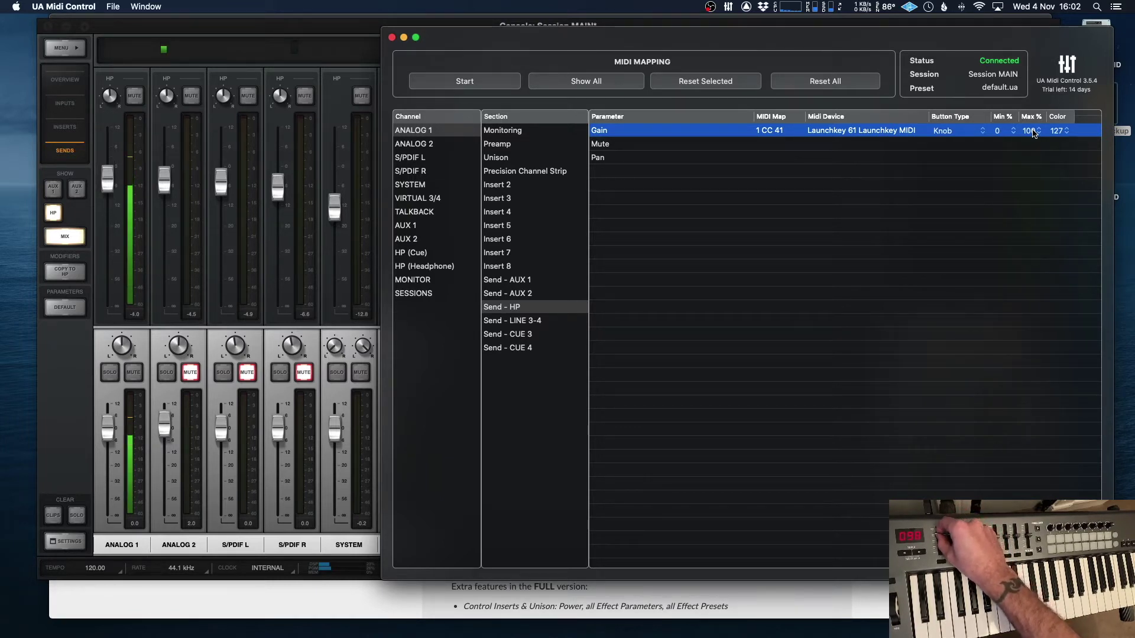
left_click(1033, 130)
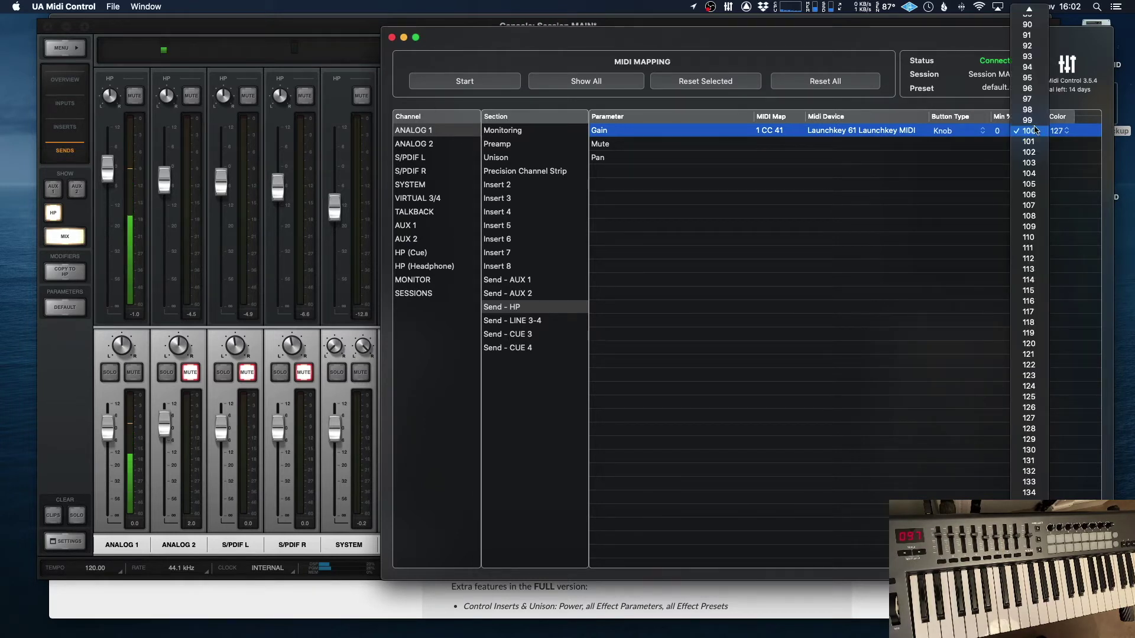
left_click(1032, 131)
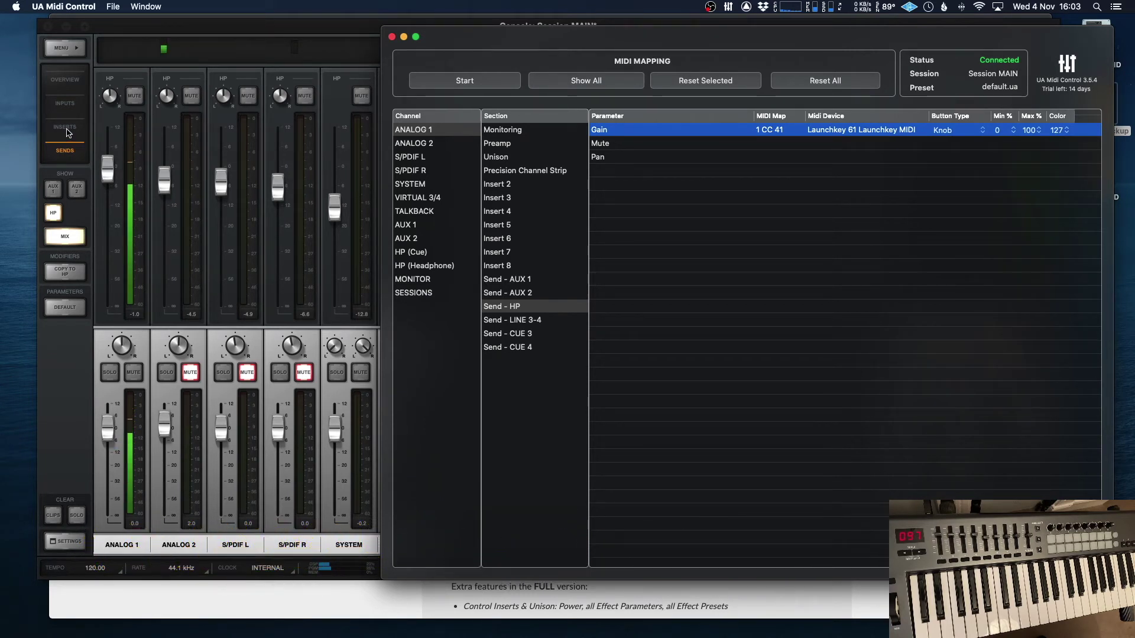
left_click(65, 127)
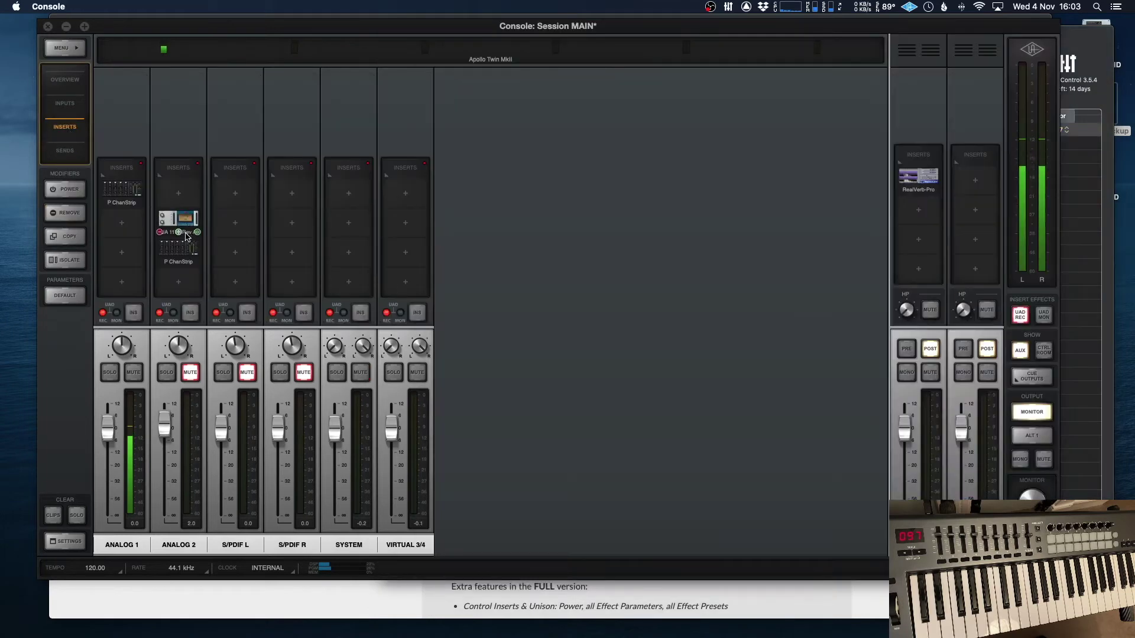
Open the UA 1176 Rev A on ANALOG 2 and move its editor to the top-left
left_click(183, 220)
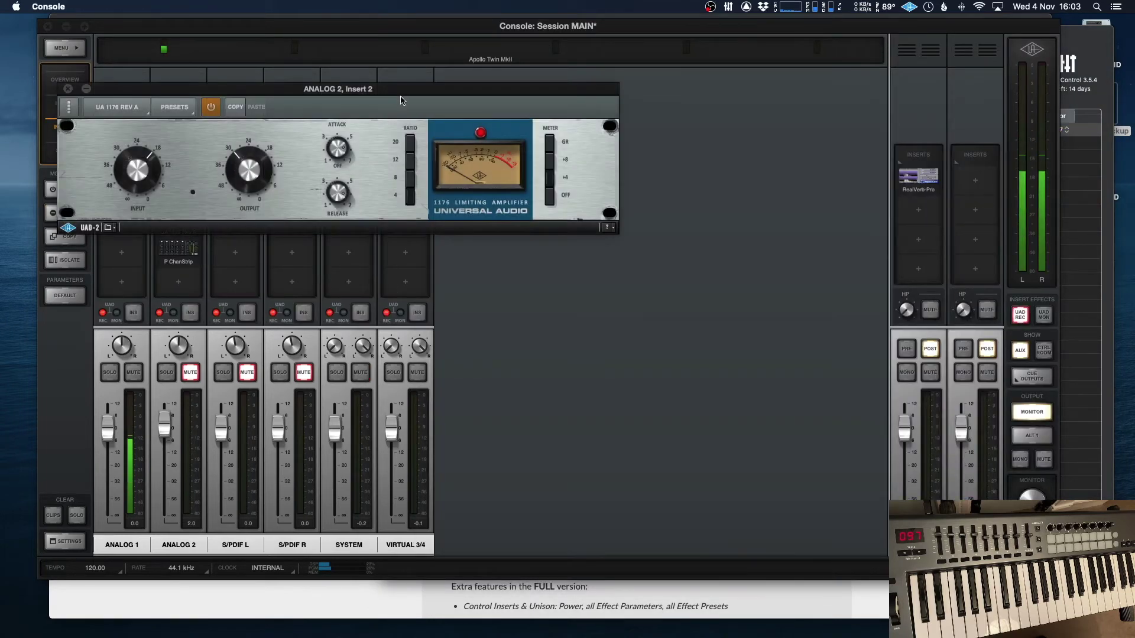
left_click_drag(373, 110, 334, 54)
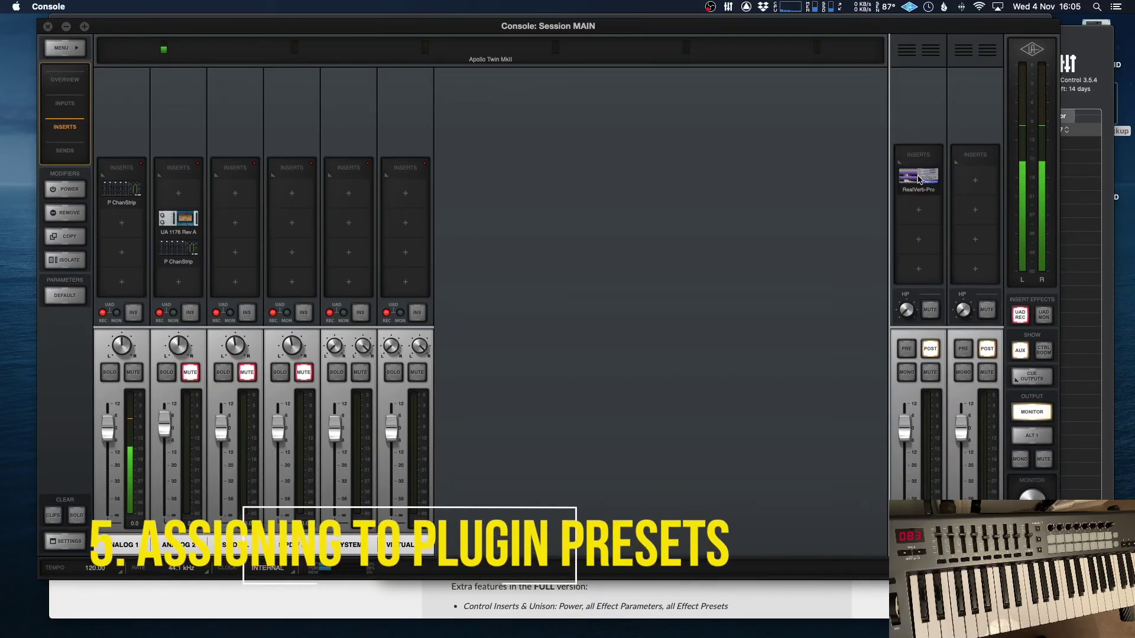
Open AUX 1's RealVerb-Pro editor, place it top-left, and return to UA Midi Control
left_click(919, 180)
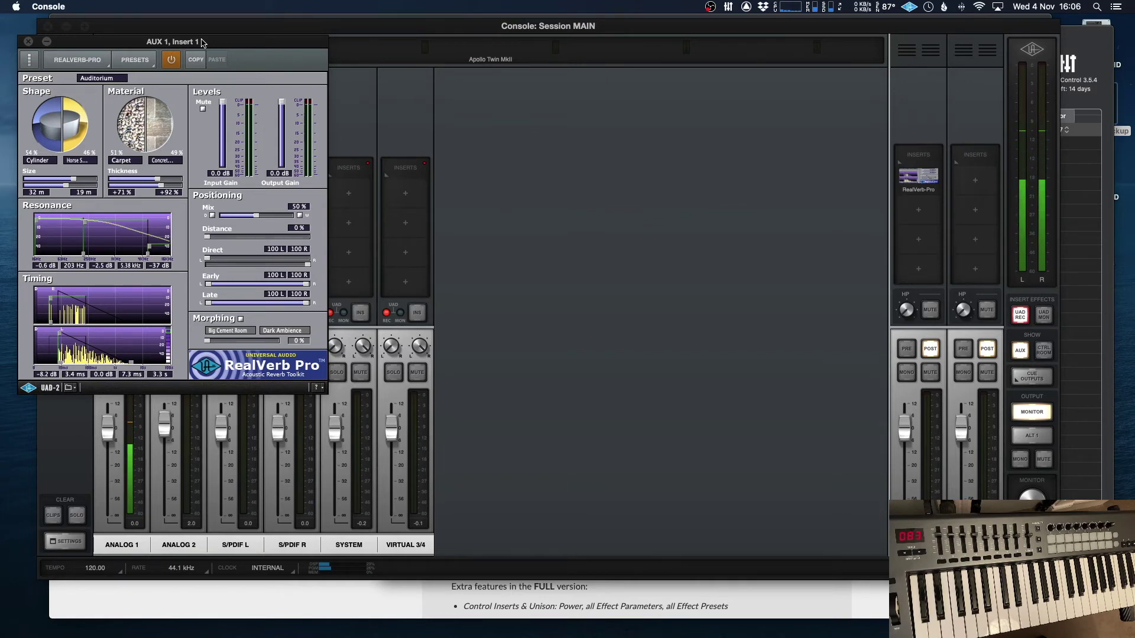
left_click_drag(202, 41, 198, 40)
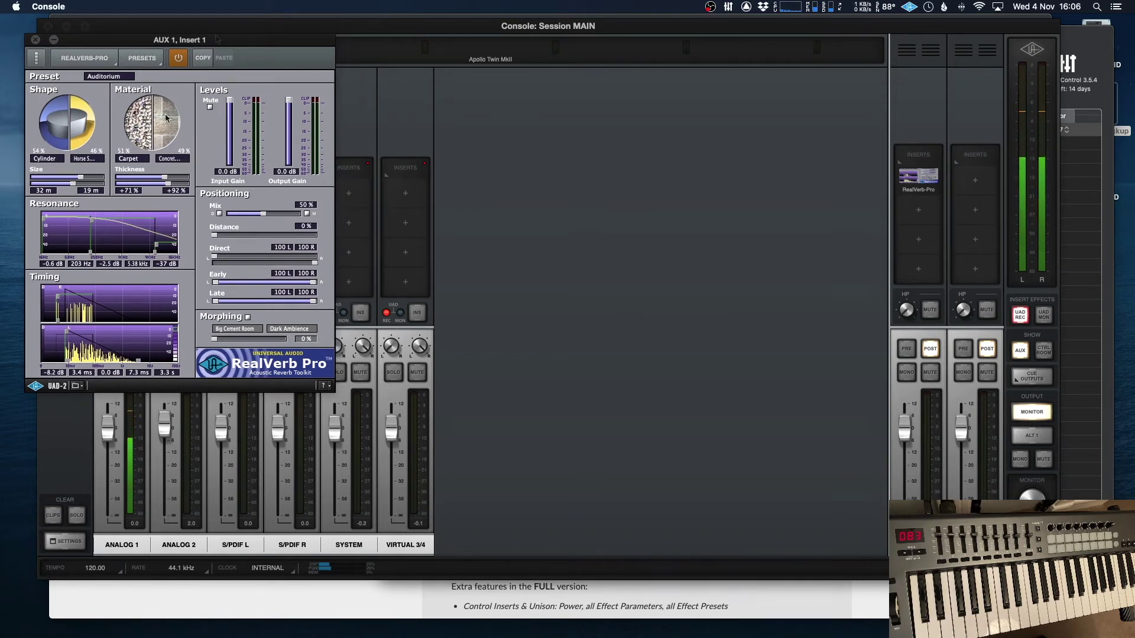
left_click_drag(213, 41, 215, 41)
key("super+Tab")
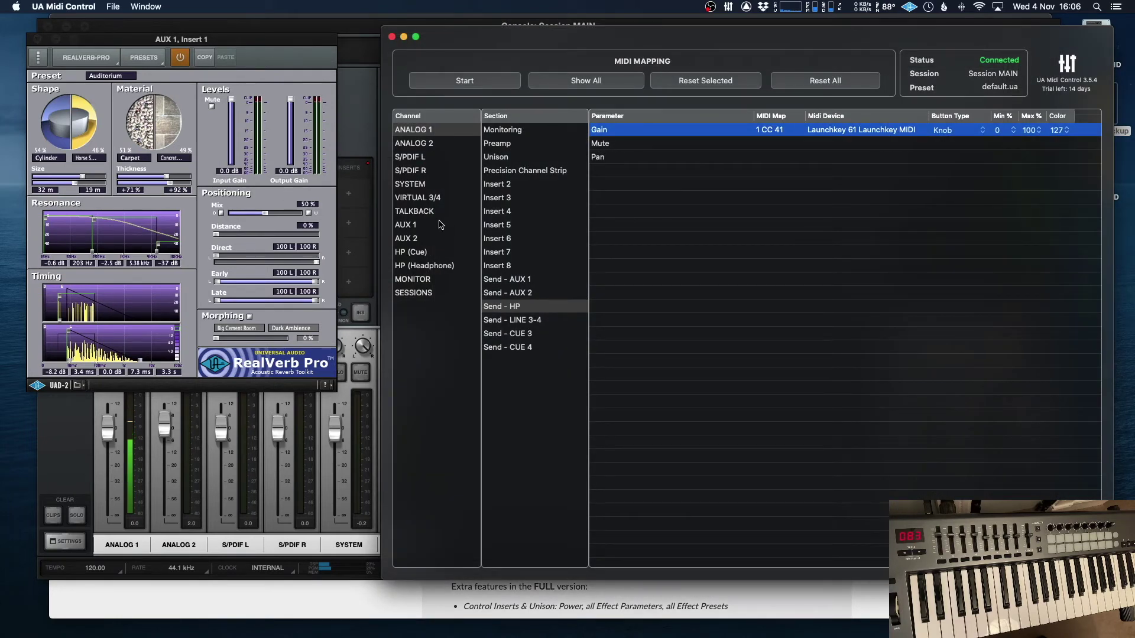
Show AUX 1's RealVerb-Pro parameters, scrolled to the Hall & Ambience presets on notes 44–47
left_click(412, 228)
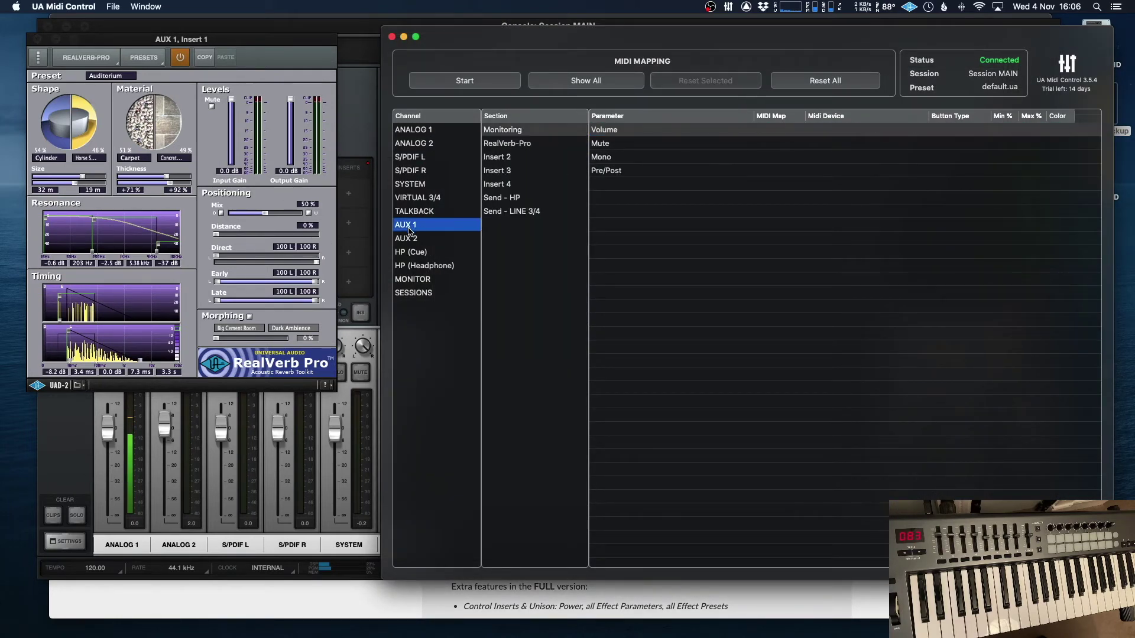
left_click(522, 144)
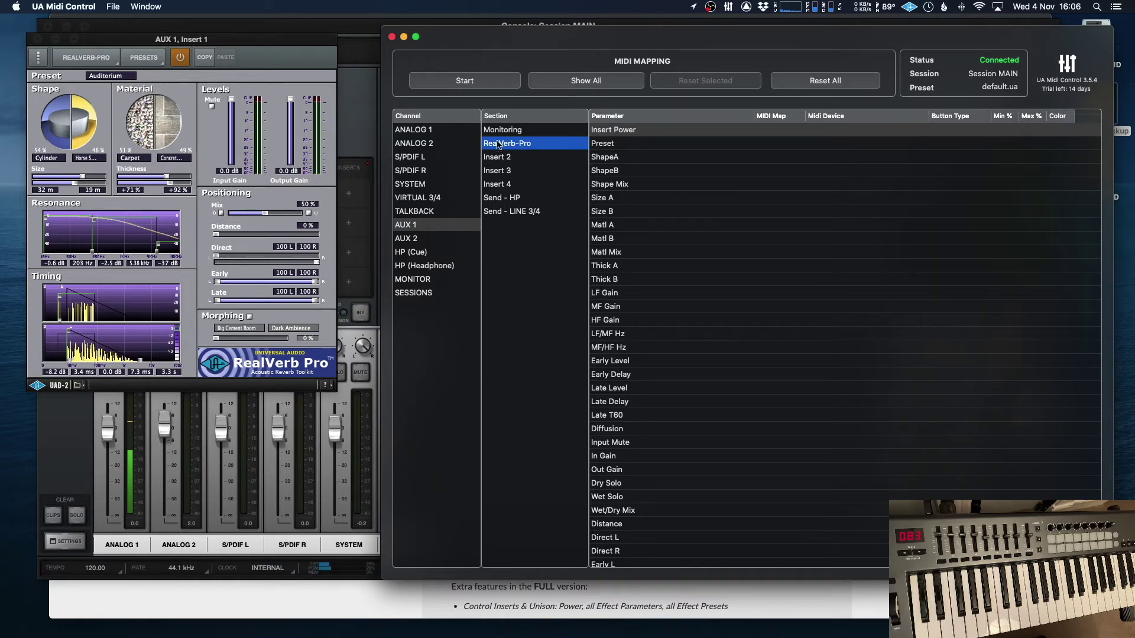
scroll(649, 267, "down", 5)
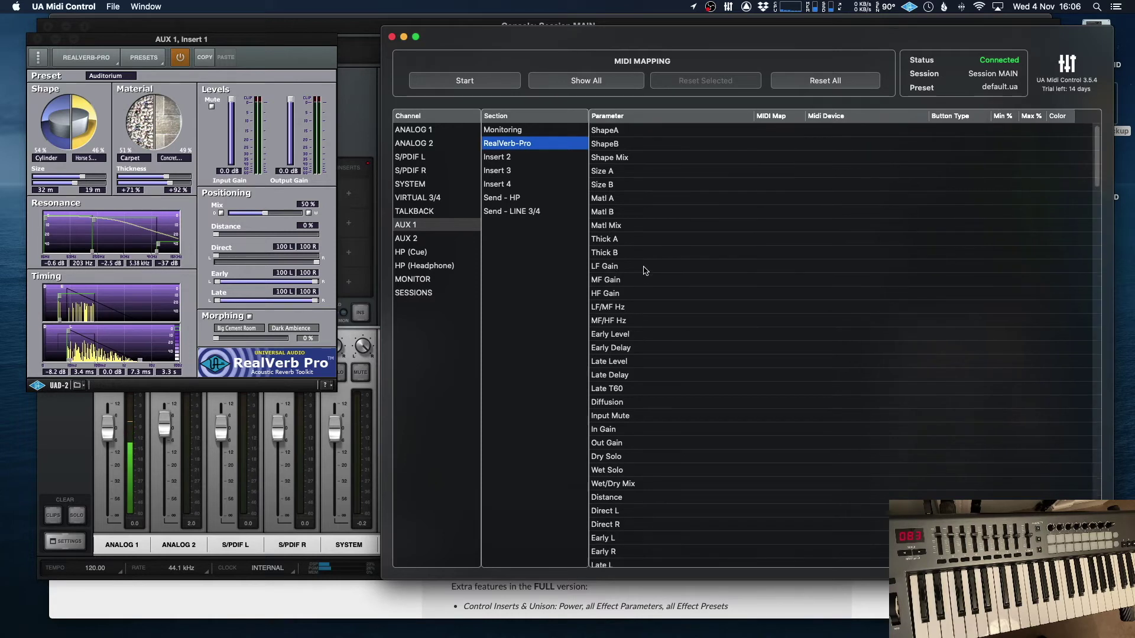
scroll(649, 267, "down", 3)
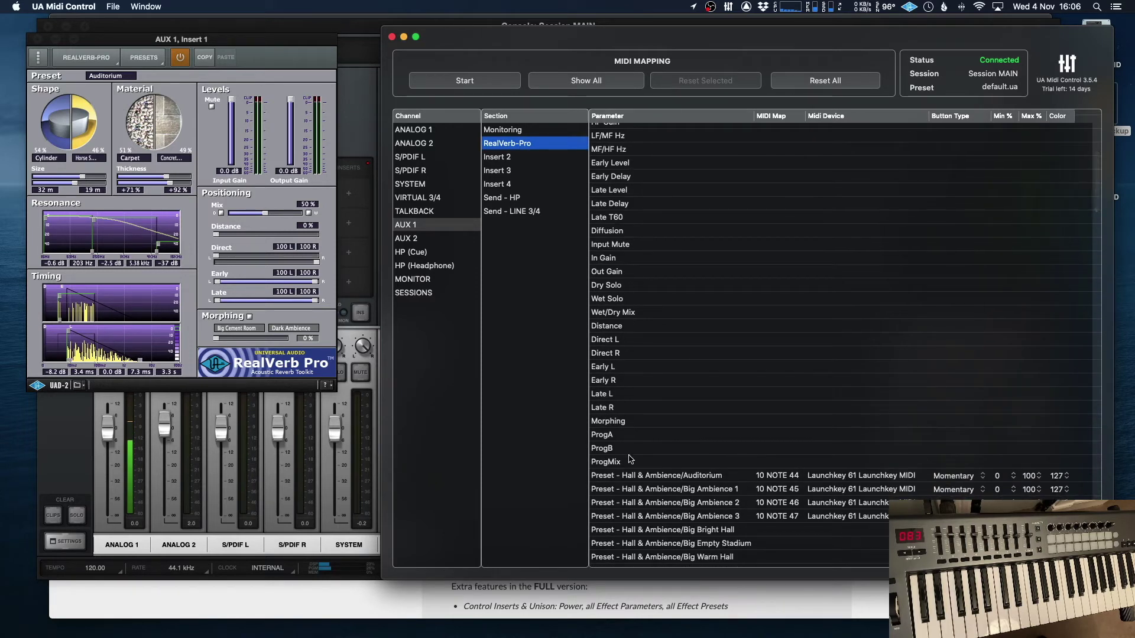
scroll(649, 177, "down", 6)
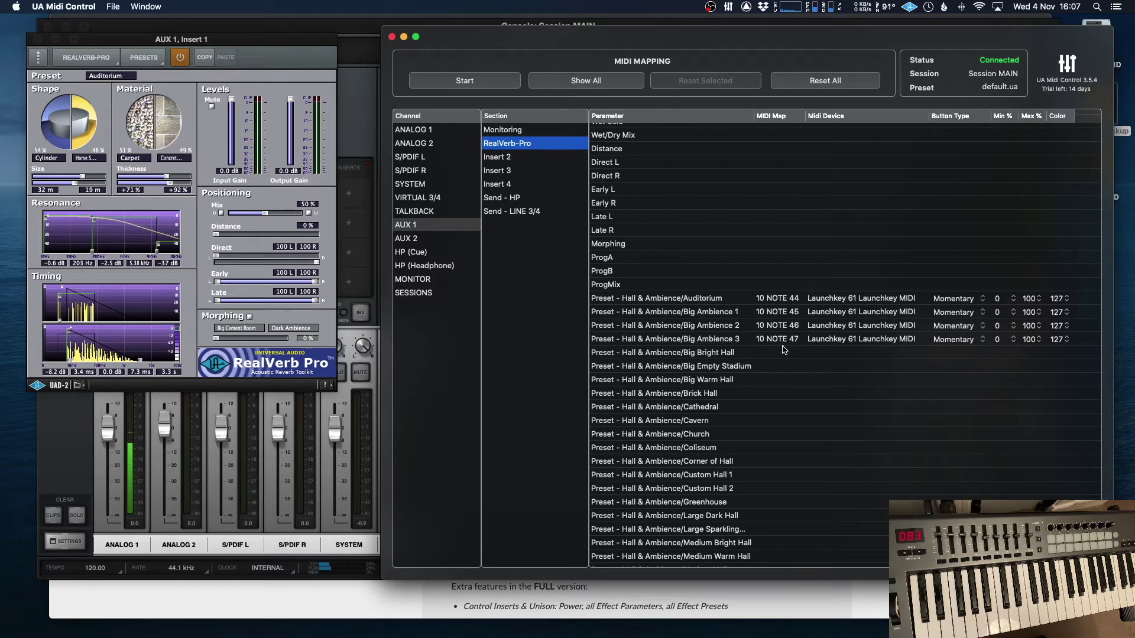
left_click_drag(473, 43, 465, 42)
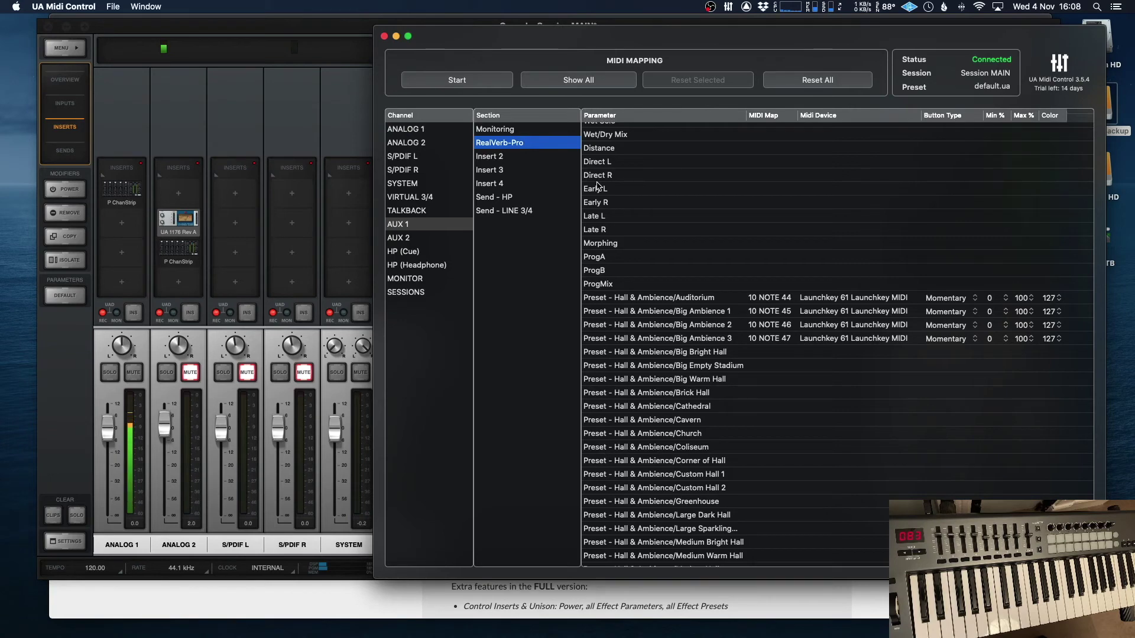
Show the session-switching mappings and shift the mapping window slightly right
left_click(435, 293)
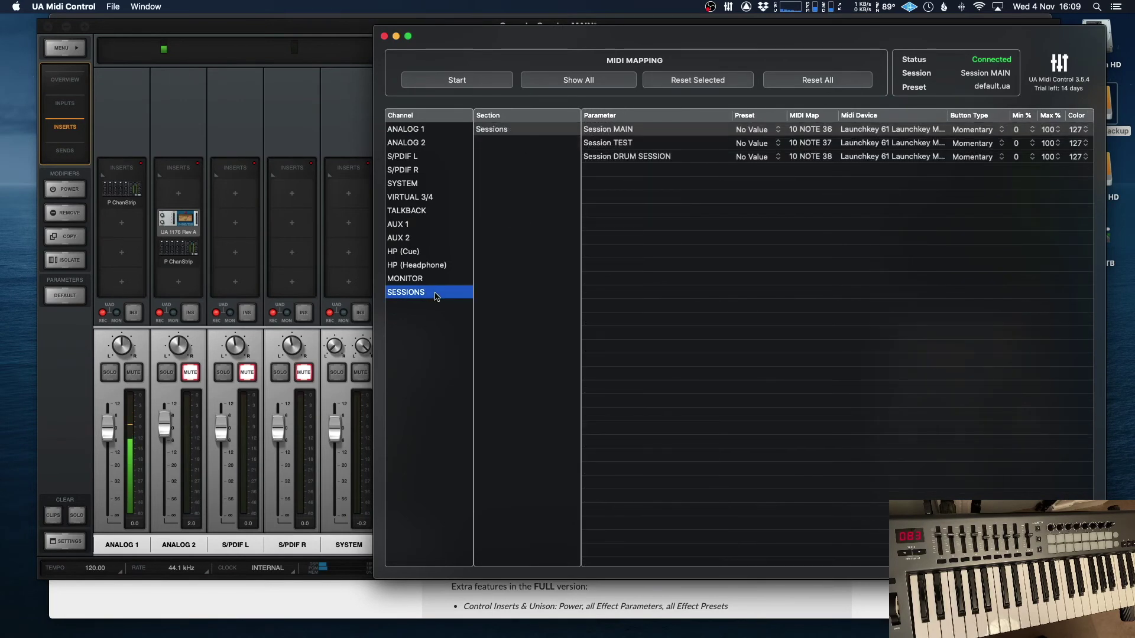
left_click_drag(640, 52, 641, 50)
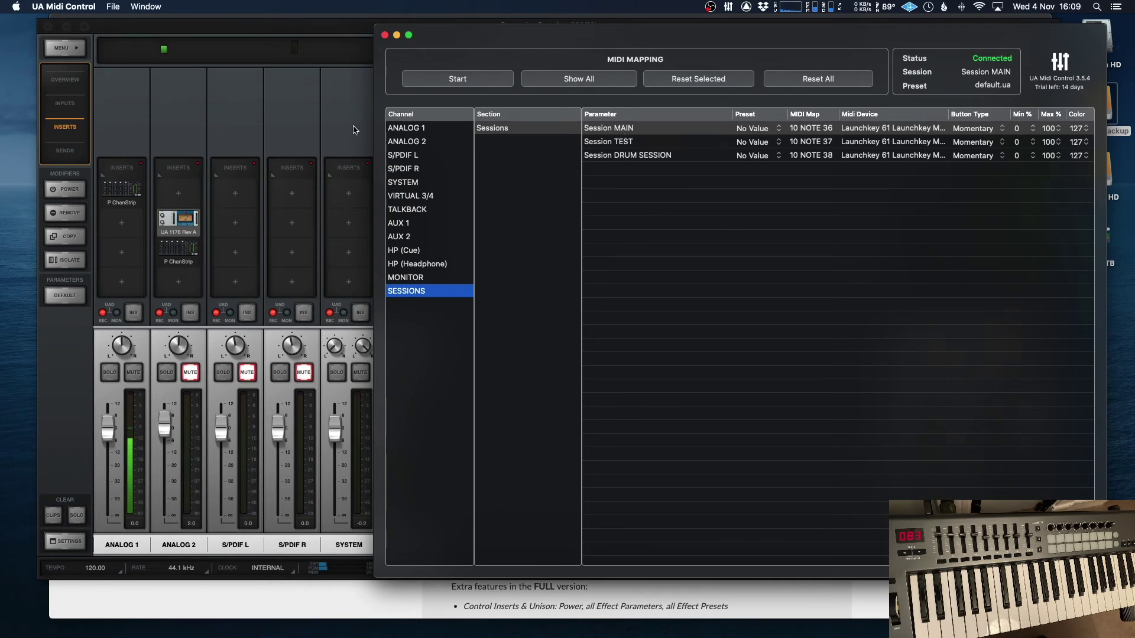
left_click_drag(460, 34, 488, 40)
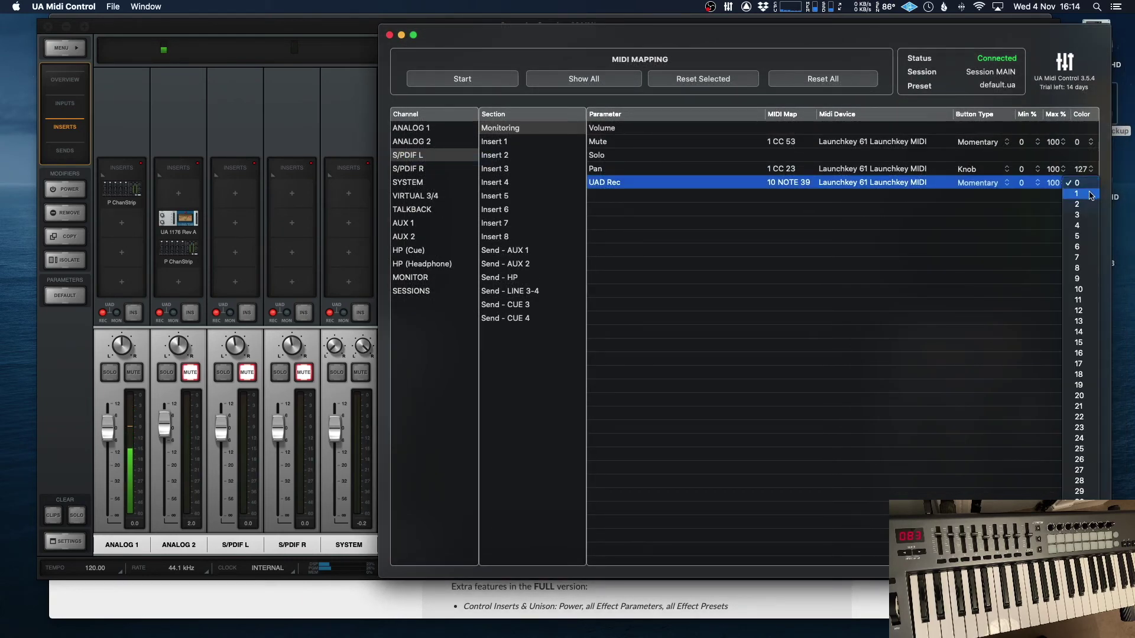
Try pad colours 3, 4 and 0 on S/PDIF L's UAD Rec, settling on colour 1
scroll(1087, 446, "down", 1)
scroll(1087, 447, "down", 5)
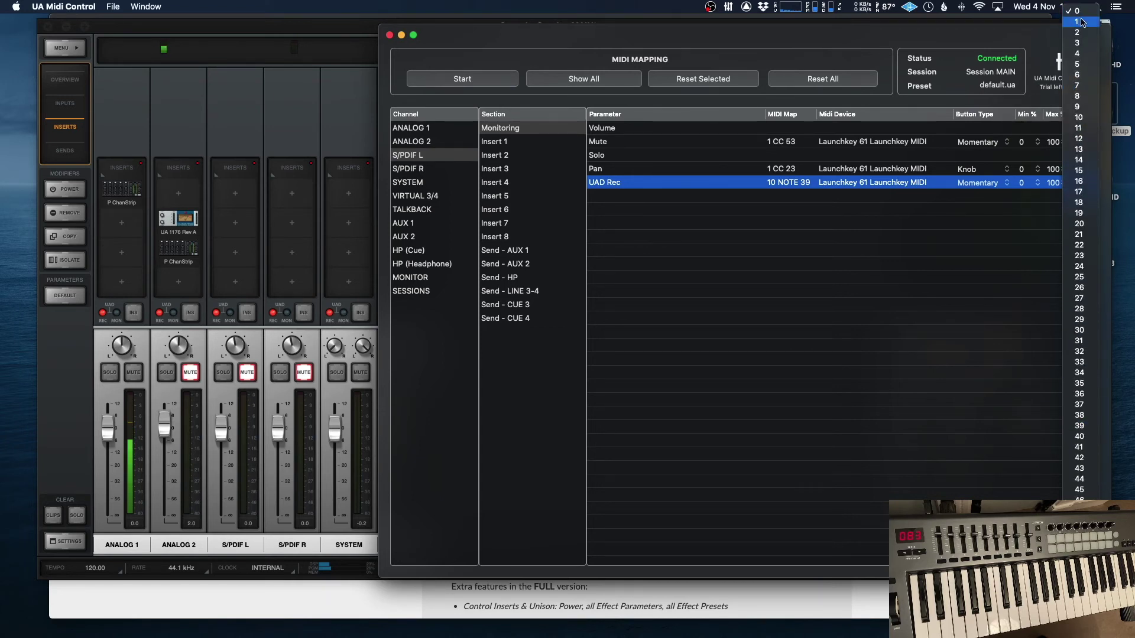
left_click(1082, 34)
left_click(1089, 184)
left_click(1086, 187)
left_click(1087, 188)
left_click(1086, 188)
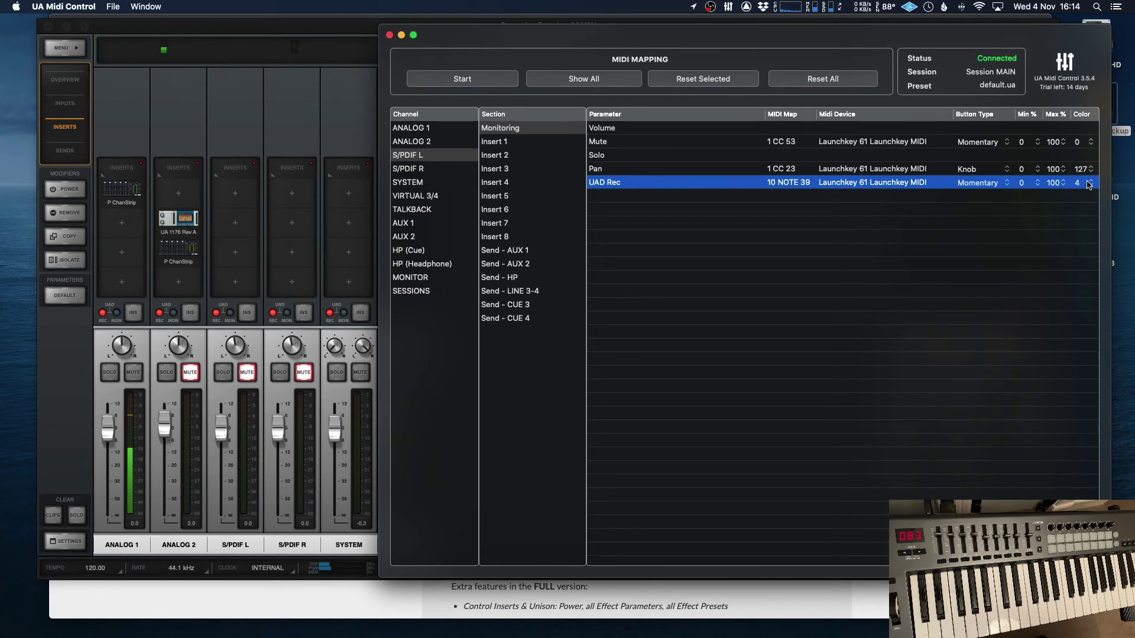
left_click(1088, 185)
left_click(1087, 187)
left_click(1087, 185)
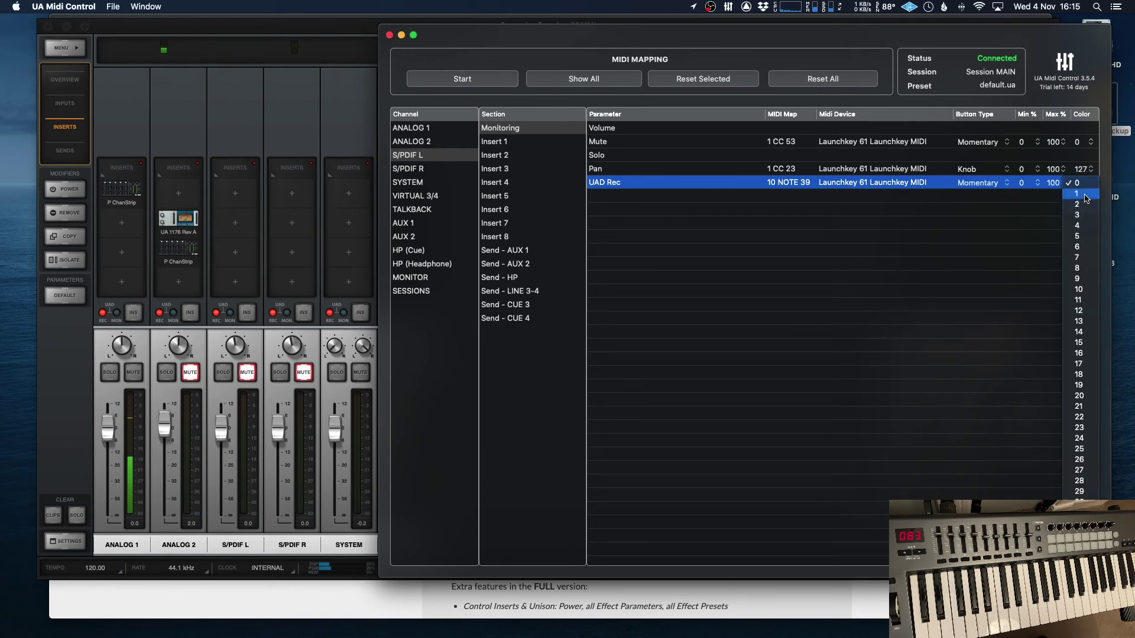
left_click(1063, 195)
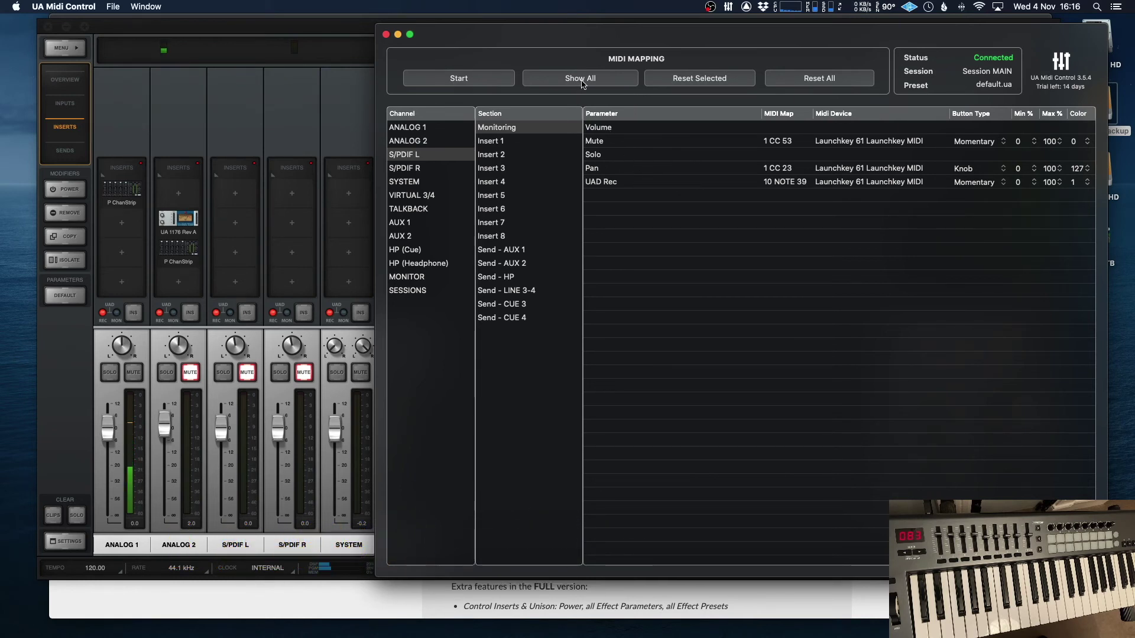
Show all mappings across every channel and reset the S/PDIF L UAD Rec assignment
left_click(581, 80)
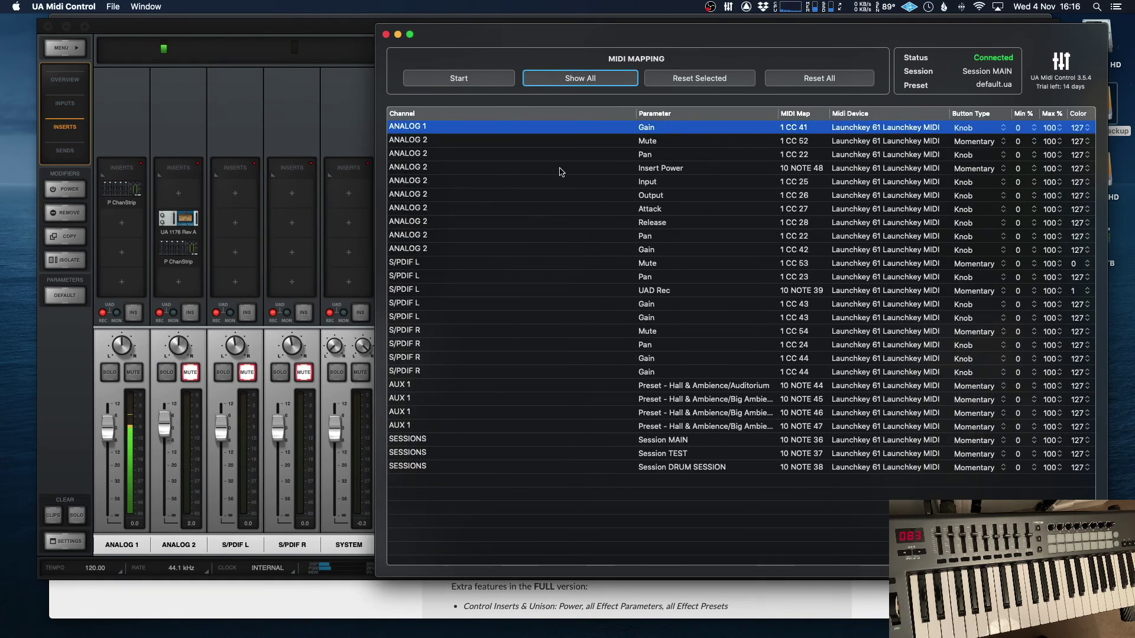
left_click(576, 293)
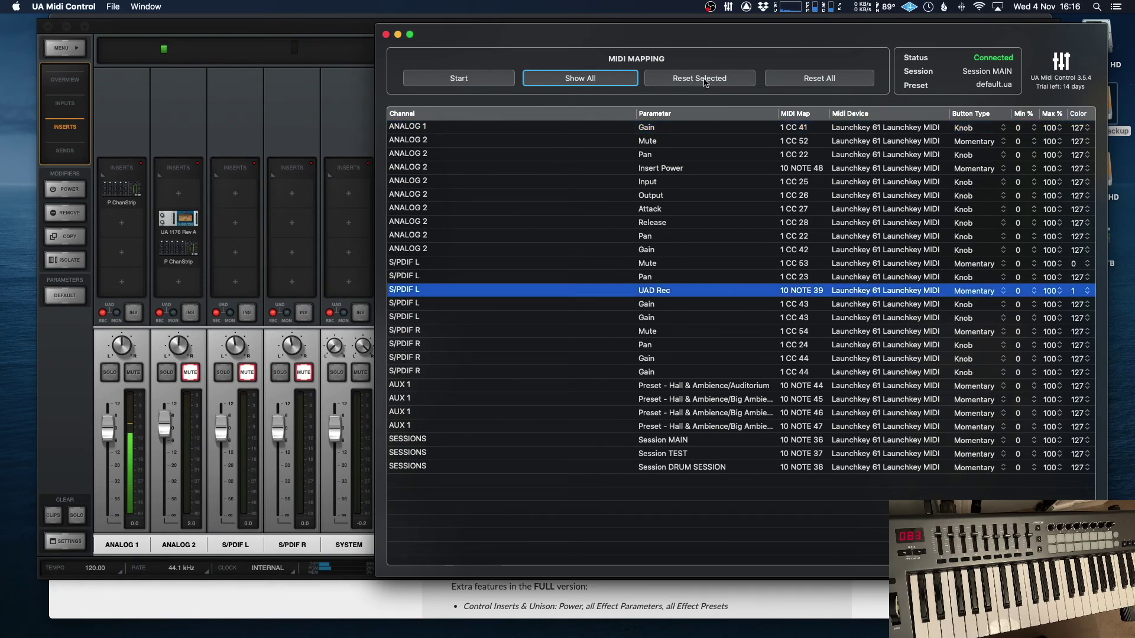
left_click(706, 81)
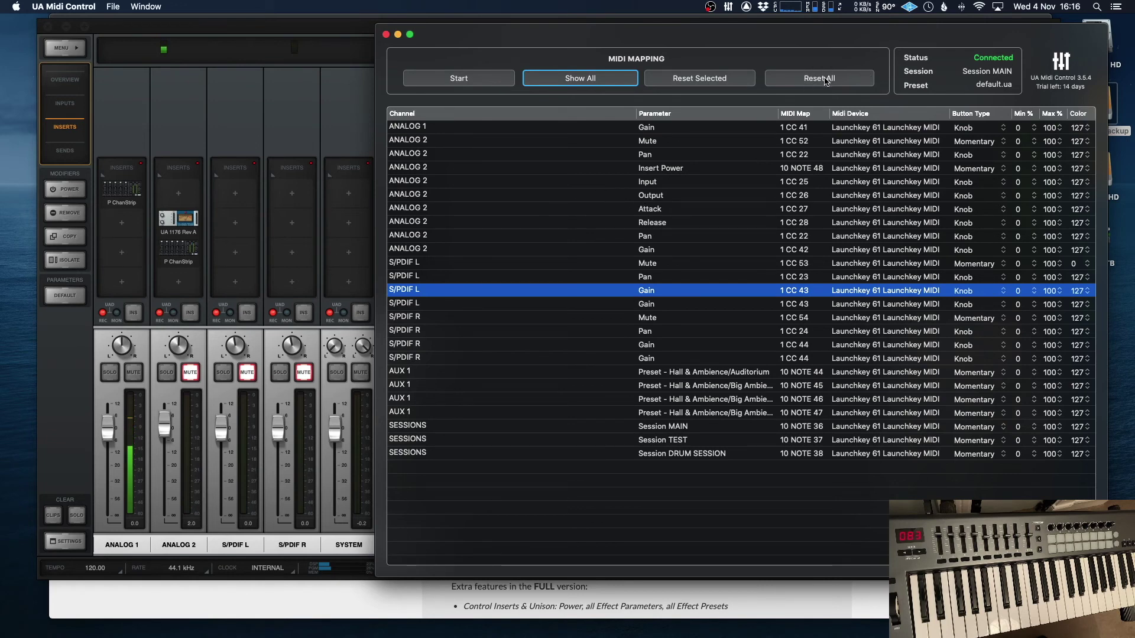
left_click_drag(733, 38, 722, 38)
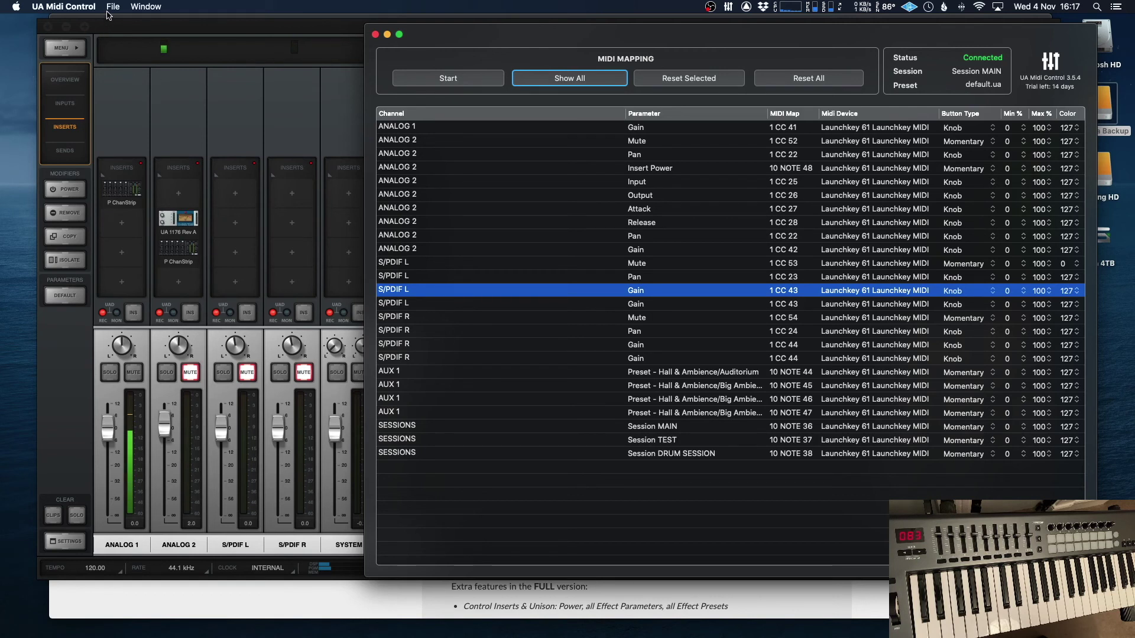
Switch back to the per-channel mapping view via the File menu
left_click(112, 7)
mouse_move(122, 48)
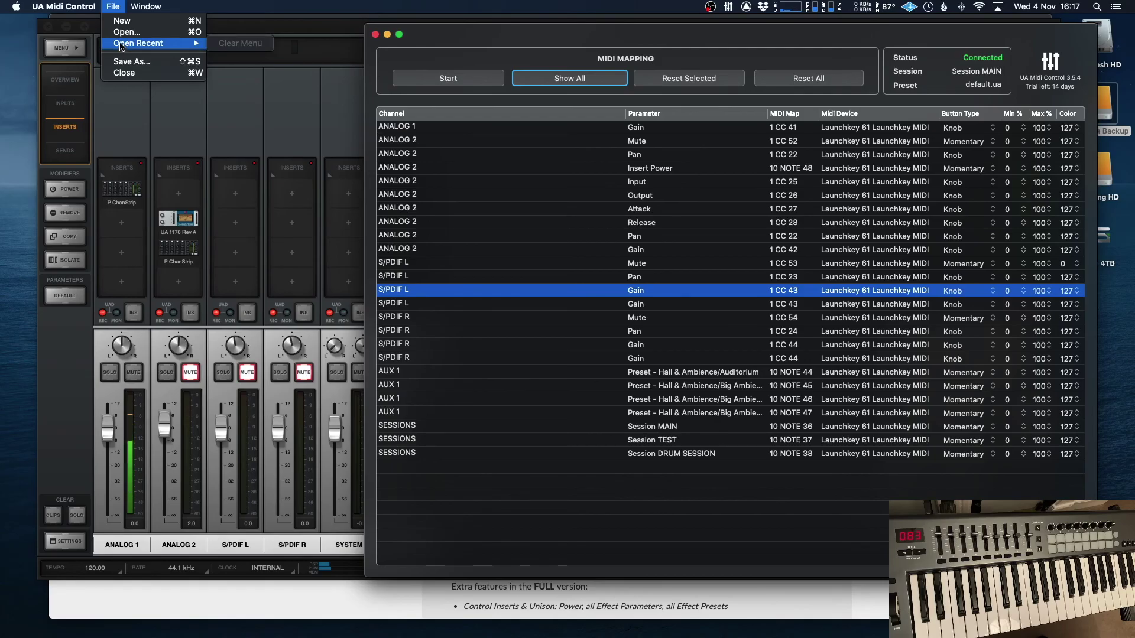
left_click(241, 45)
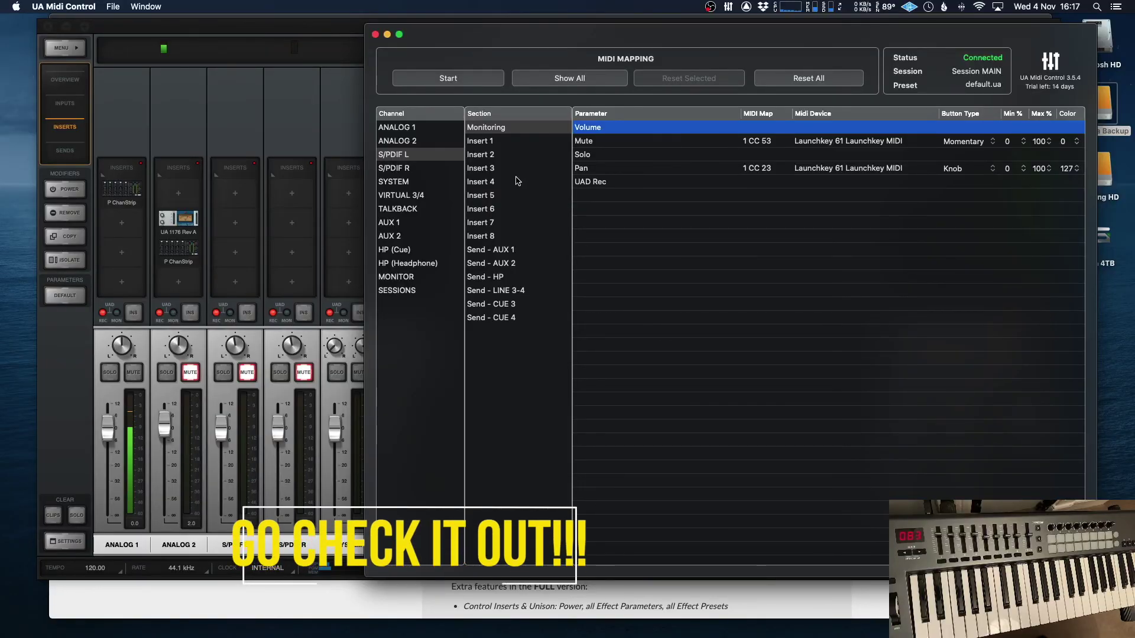
Show ANALOG 1's Send - HP section, whose Gain is mapped to CC 41
left_click(431, 130)
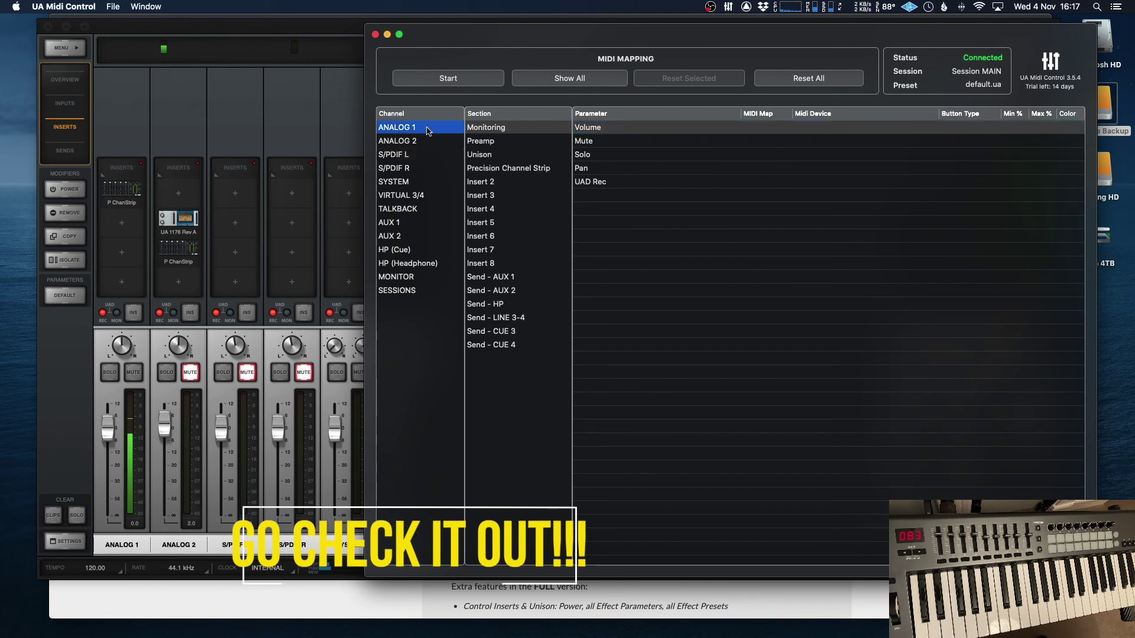
left_click(515, 236)
left_click(519, 263)
left_click(517, 304)
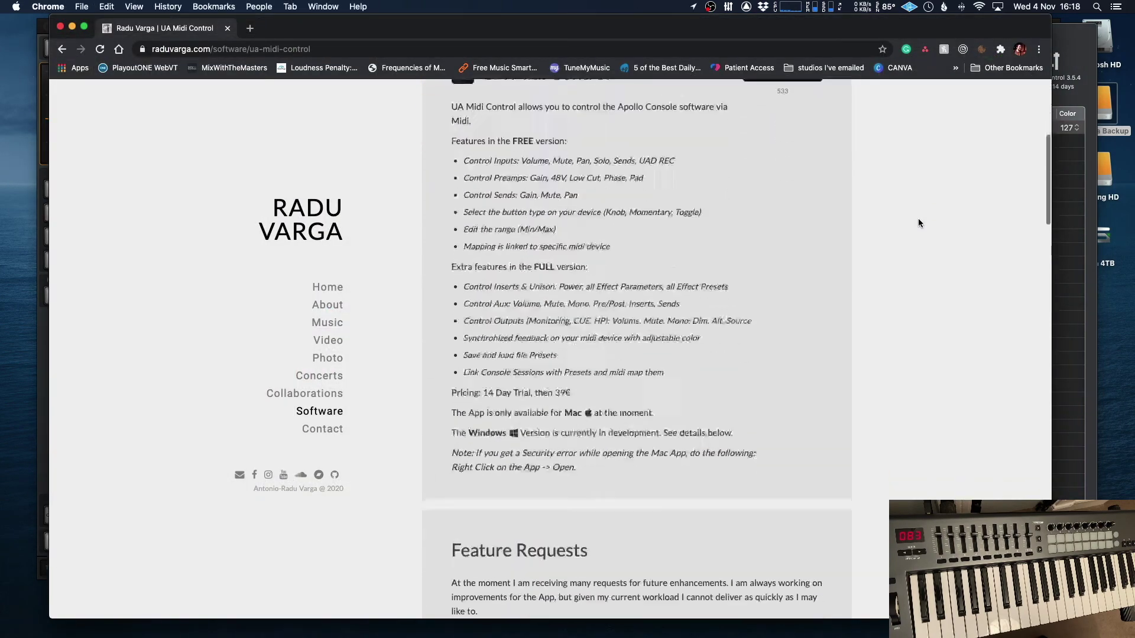
Scroll the UA Midi Control web page down through the donation goal cards and back up
scroll(917, 218, "down", 12)
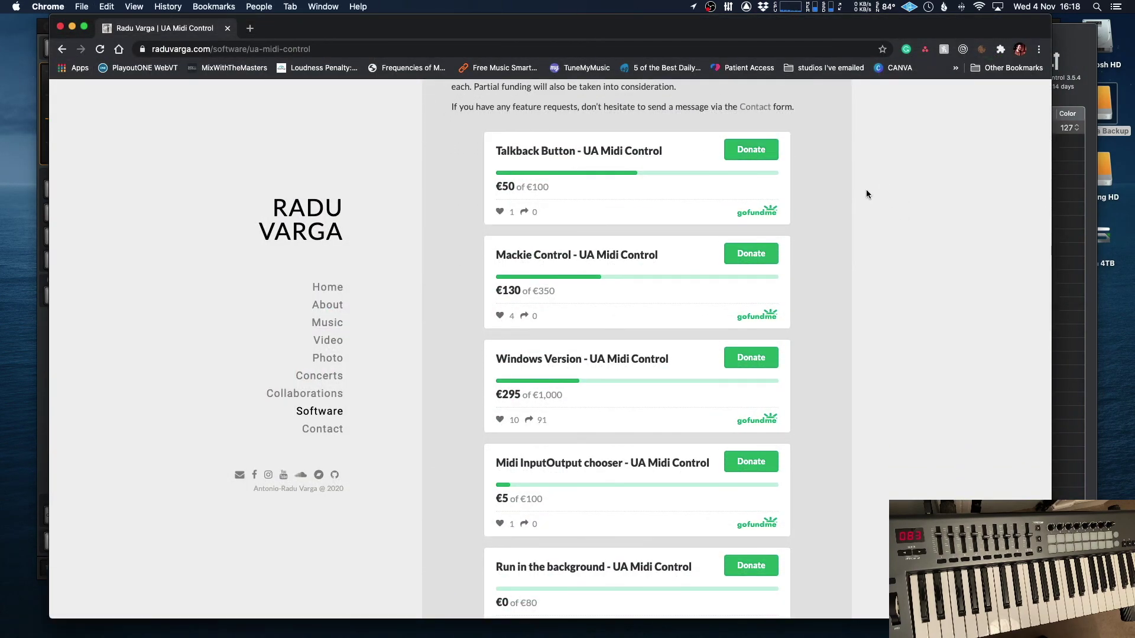
scroll(865, 193, "down", 5)
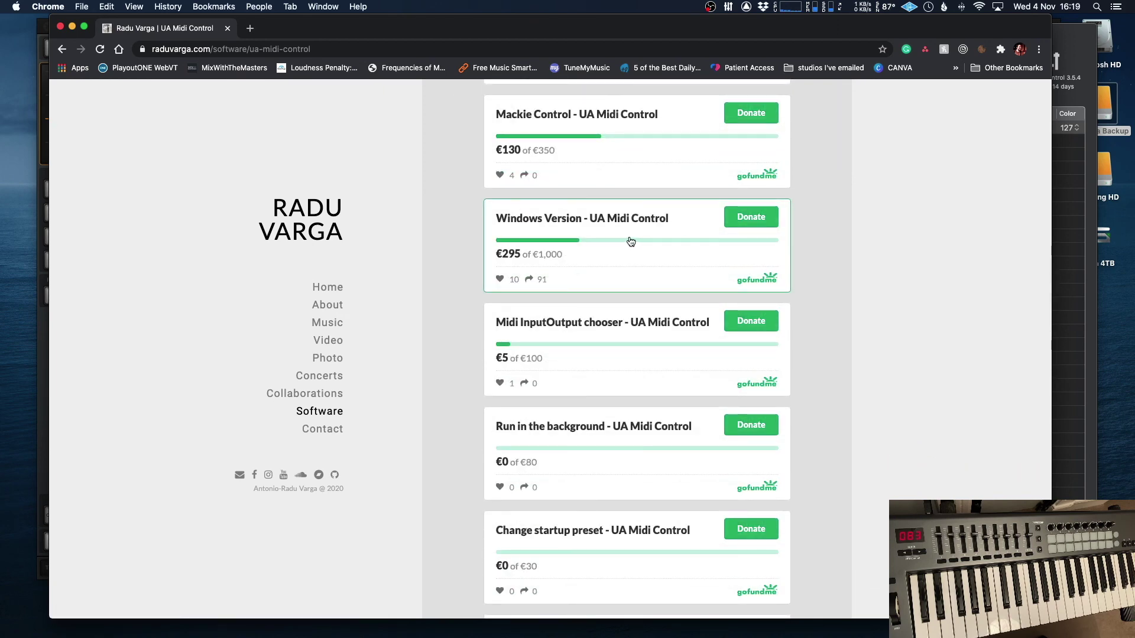
scroll(863, 250, "down", 1)
scroll(864, 250, "down", 3)
scroll(887, 253, "up", 20)
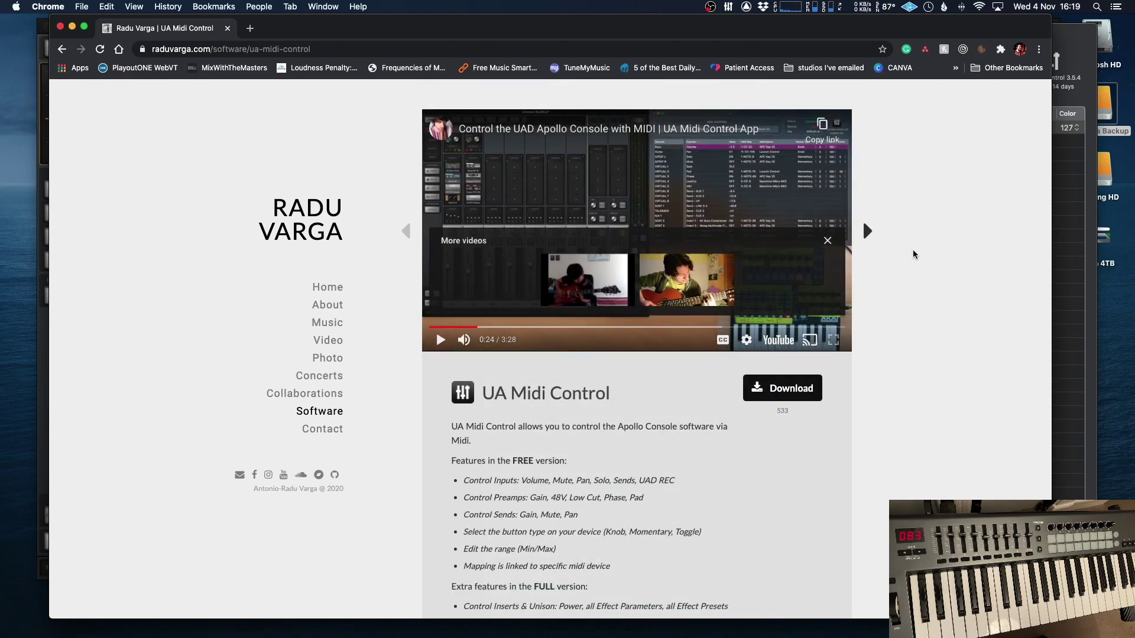